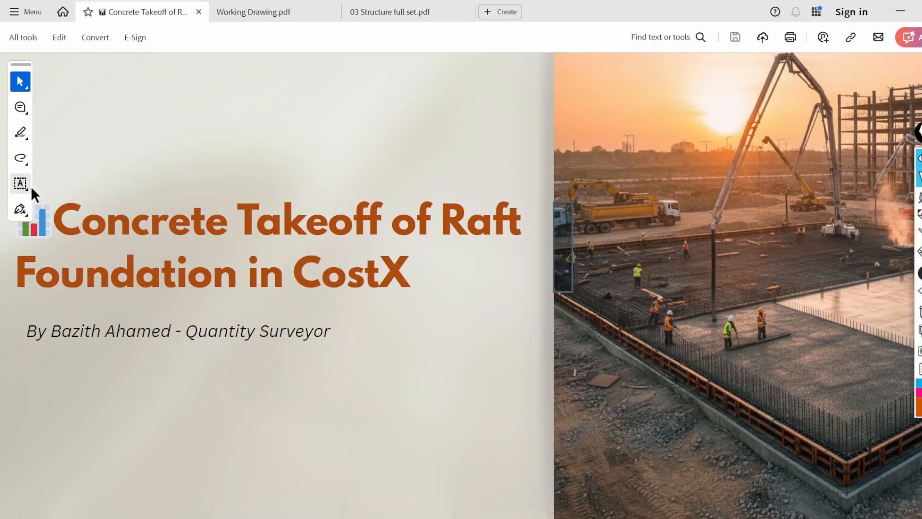
Review the presentation's title page and the topic list under "What You'll Learn Today".
{"action": "left_click_drag", "start_coordinate": [39, 178], "coordinate": [542, 301]}
{"action": "left_click", "coordinate": [254, 274]}
{"action": "left_click_drag", "start_coordinate": [269, 264], "coordinate": [447, 312]}
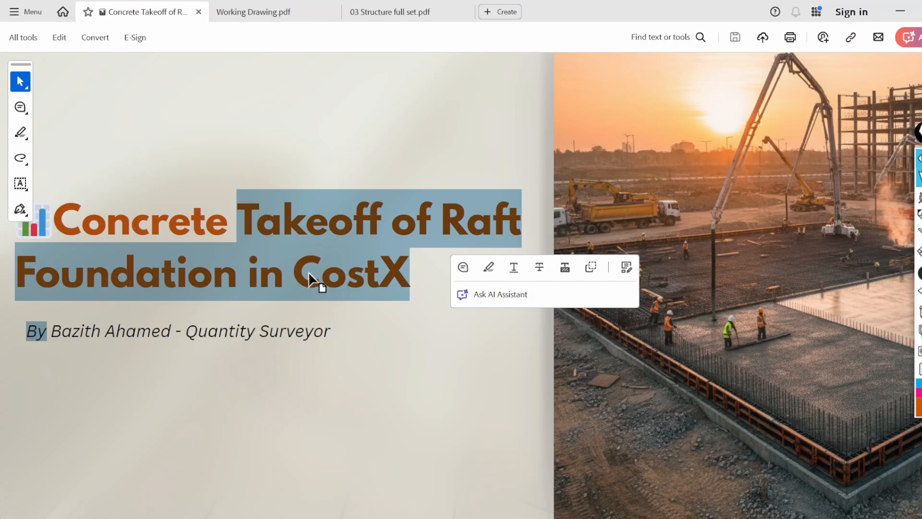
{"action": "scroll", "coordinate": [309, 272], "scroll_direction": "down", "scroll_amount": 5}
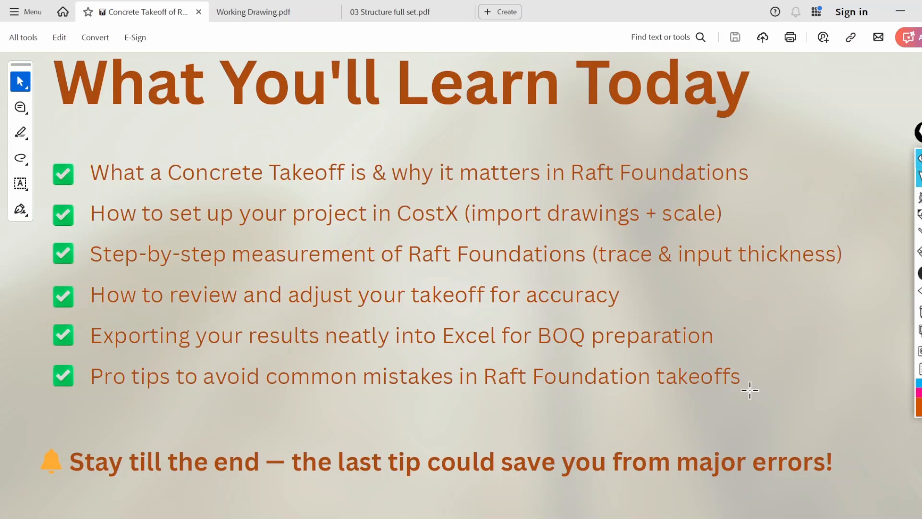
{"action": "left_click_drag", "start_coordinate": [754, 391], "coordinate": [63, 143]}
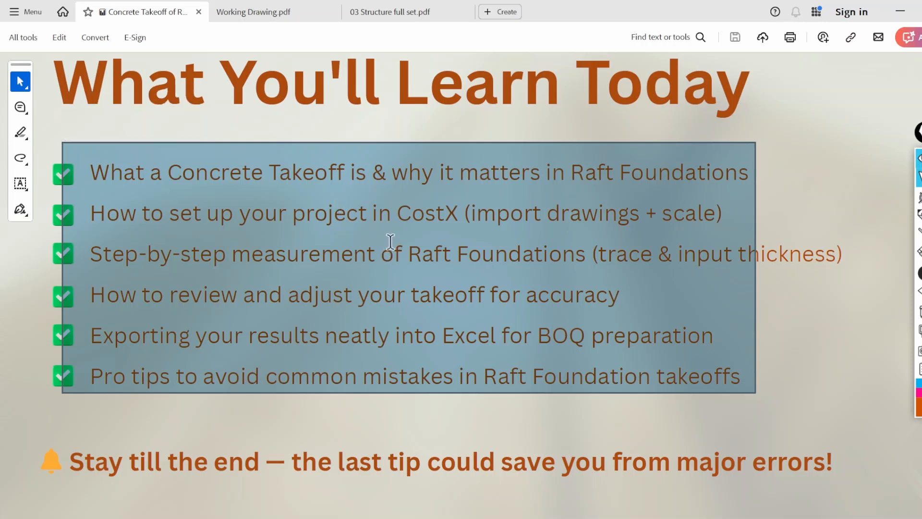
{"action": "scroll", "coordinate": [392, 238], "scroll_direction": "down", "scroll_amount": 1}
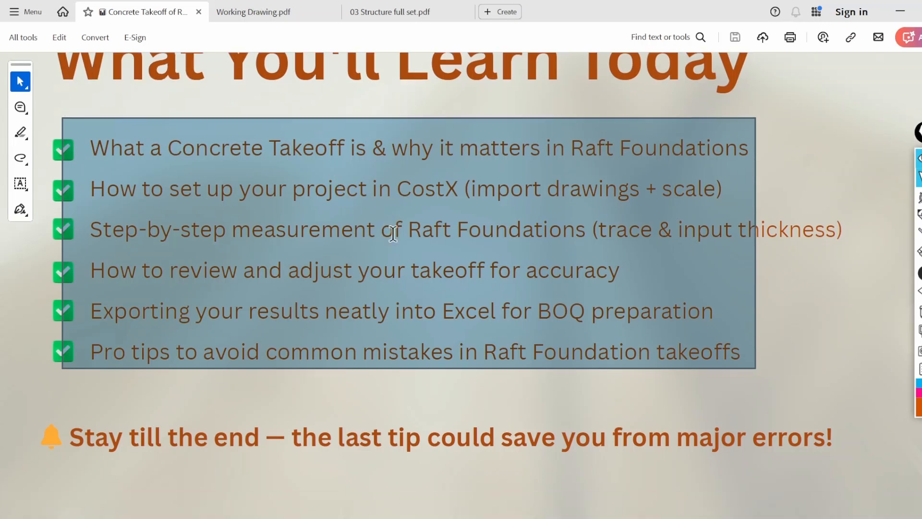
Open 03 Structure full set.pdf and look through its general notes sheets from the cover page onward.
{"action": "left_click", "coordinate": [384, 6]}
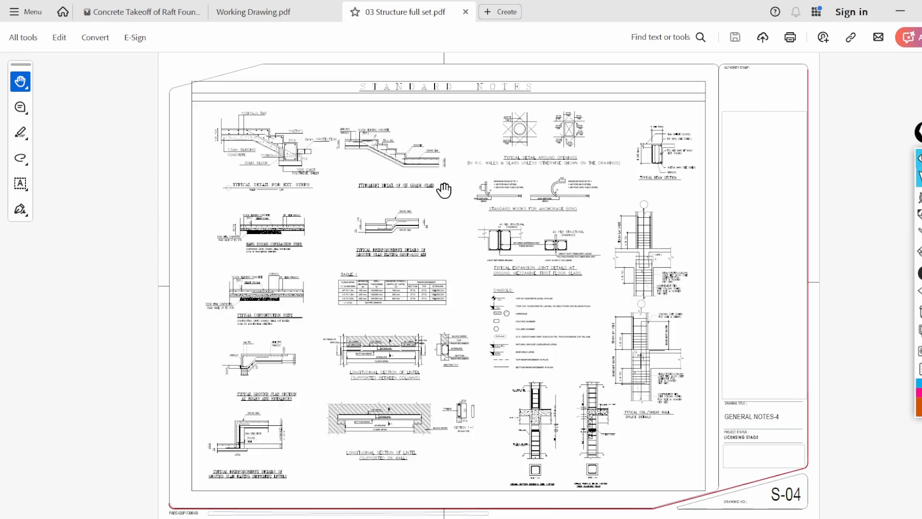
{"action": "scroll", "coordinate": [444, 189], "scroll_direction": "up", "scroll_amount": 8}
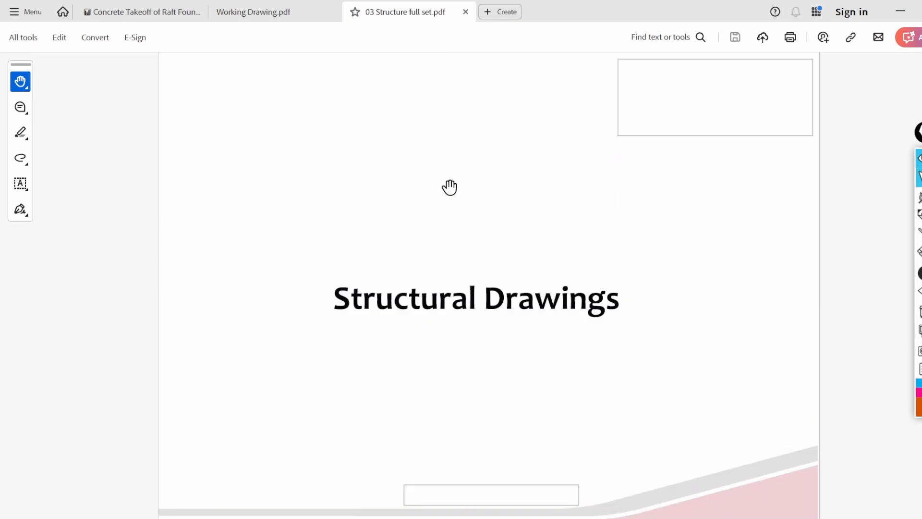
{"action": "scroll", "coordinate": [450, 187], "scroll_direction": "down", "scroll_amount": 3}
{"action": "scroll", "coordinate": [450, 187], "scroll_direction": "down", "scroll_amount": 3}
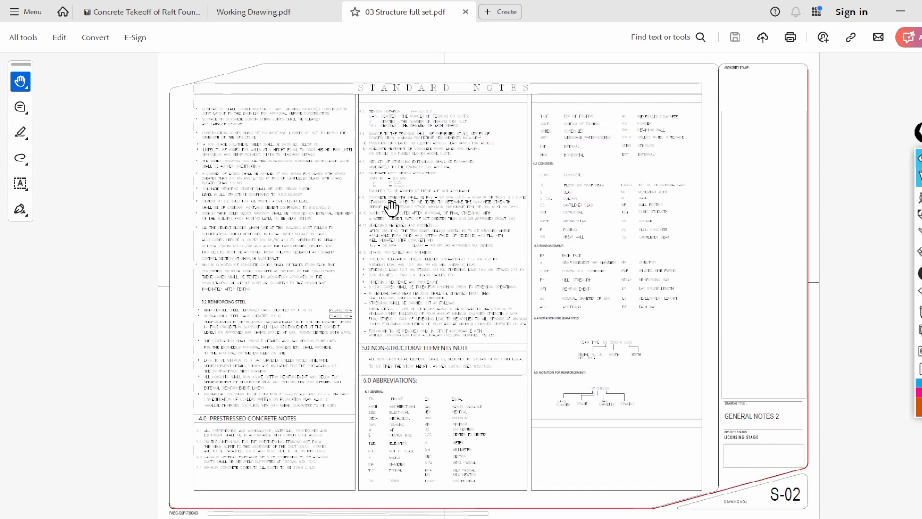
{"action": "scroll", "coordinate": [389, 210], "scroll_direction": "down", "scroll_amount": 3}
{"action": "scroll", "coordinate": [391, 209], "scroll_direction": "down", "scroll_amount": 3}
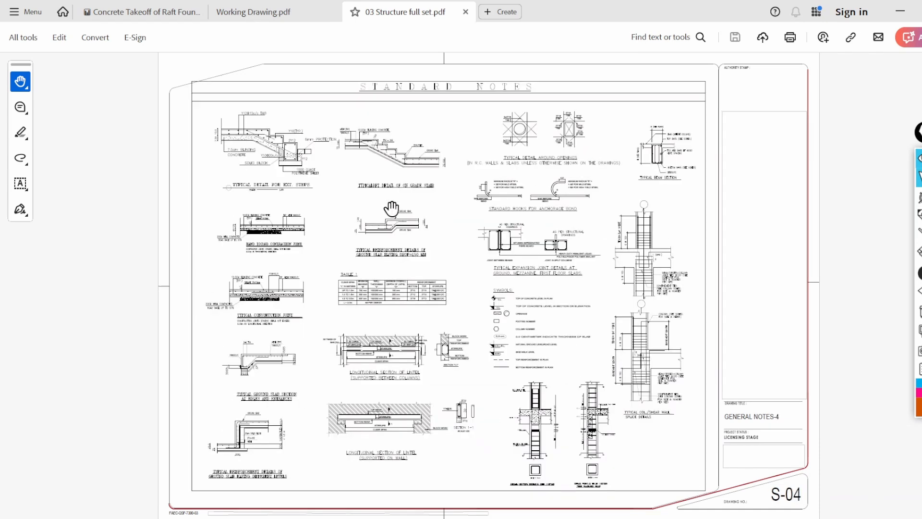
Look through the column layout sheets from the tie beam level to the first floor.
{"action": "scroll", "coordinate": [391, 209], "scroll_direction": "down", "scroll_amount": 3}
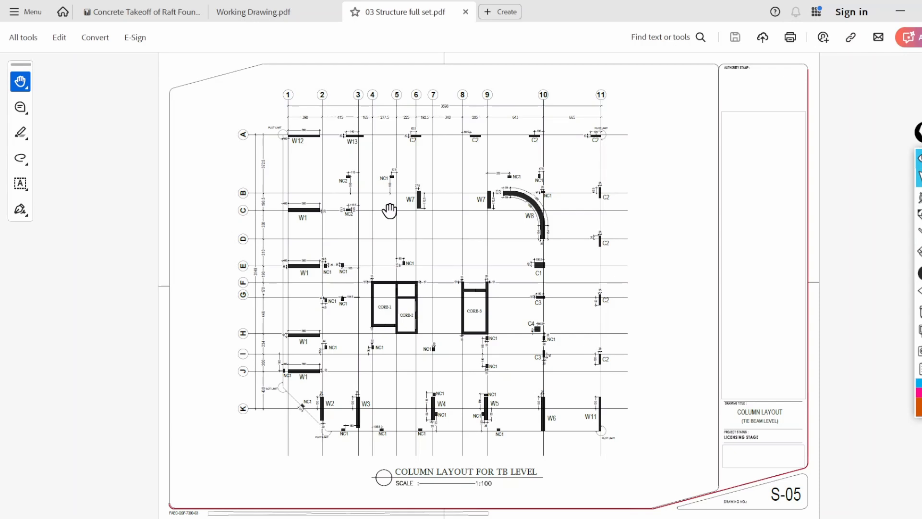
{"action": "scroll", "coordinate": [389, 210], "scroll_direction": "down", "scroll_amount": 3}
{"action": "scroll", "coordinate": [390, 210], "scroll_direction": "down", "scroll_amount": 3}
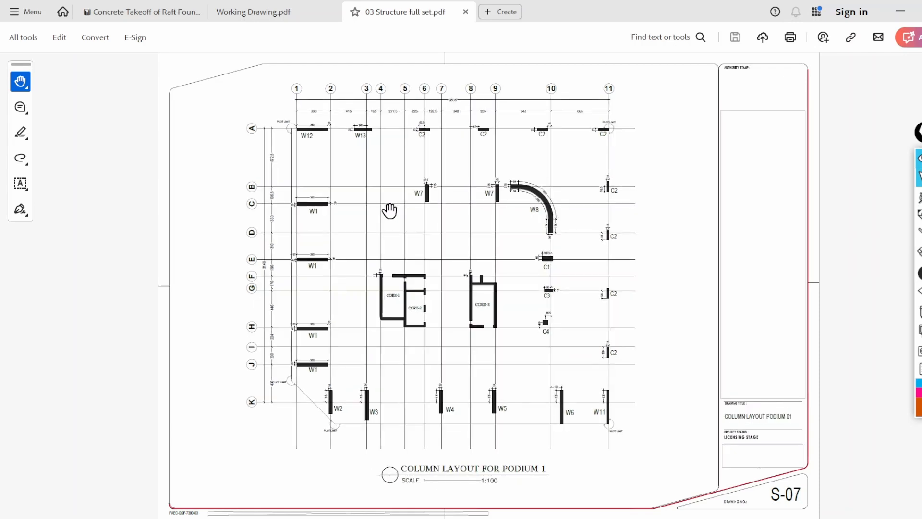
{"action": "scroll", "coordinate": [389, 210], "scroll_direction": "down", "scroll_amount": 3}
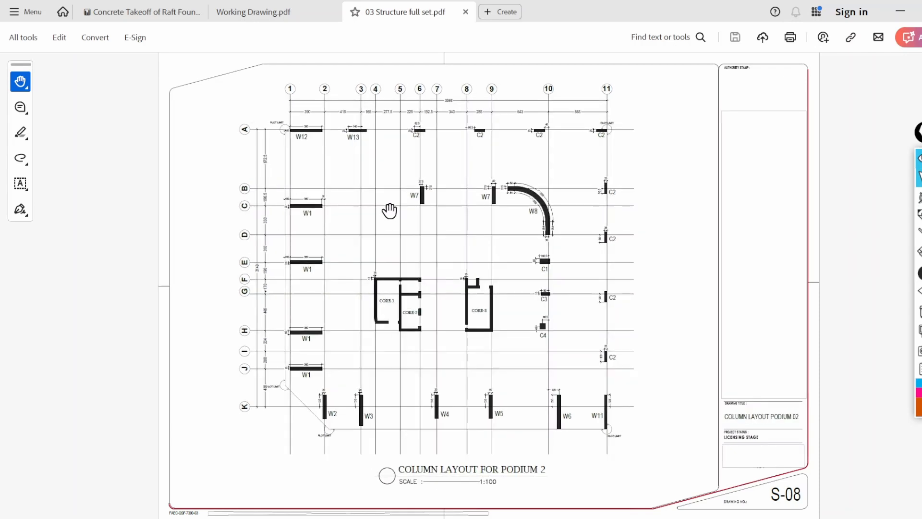
{"action": "scroll", "coordinate": [389, 210], "scroll_direction": "down", "scroll_amount": 3}
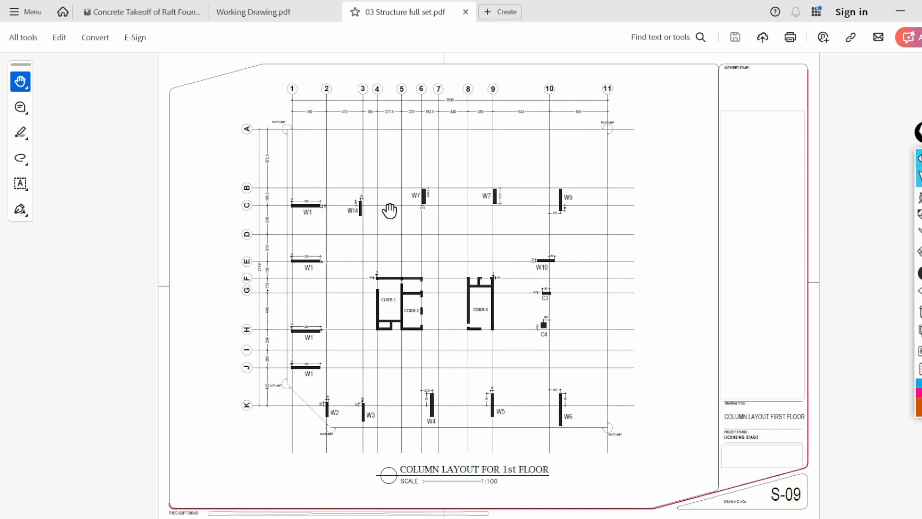
{"action": "scroll", "coordinate": [389, 210], "scroll_direction": "up", "scroll_amount": 3}
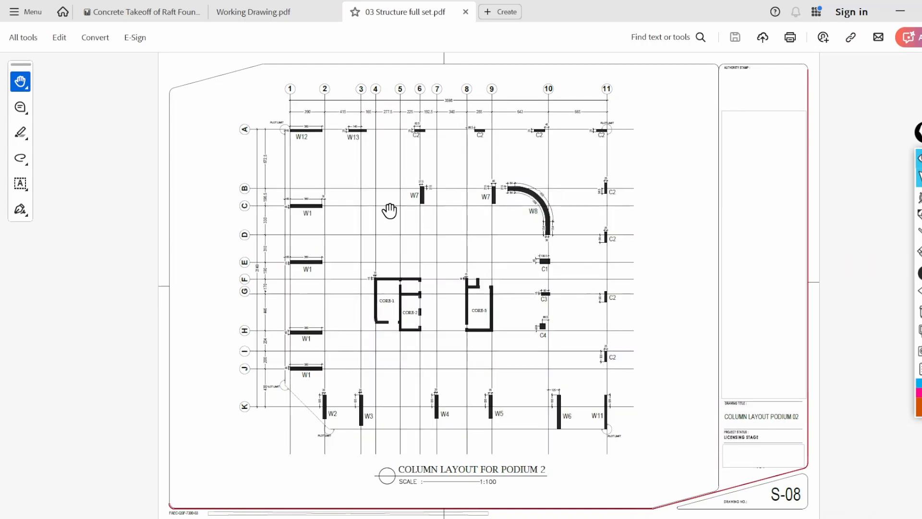
Switch to Working Drawing.pdf and examine the raft thickness and levels in Section X-X.
{"action": "left_click", "coordinate": [265, 17]}
{"action": "scroll", "coordinate": [454, 224], "scroll_direction": "up", "scroll_amount": 5}
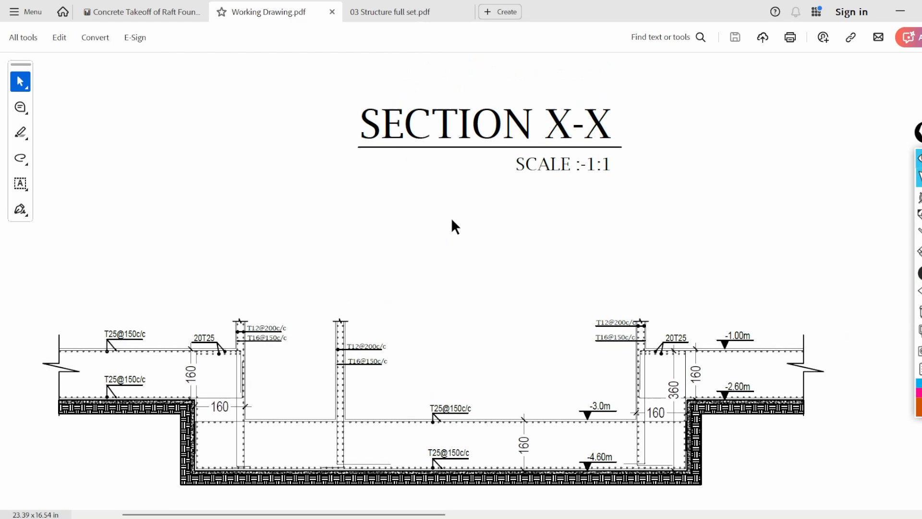
{"action": "scroll", "coordinate": [448, 227], "scroll_direction": "up", "scroll_amount": 2}
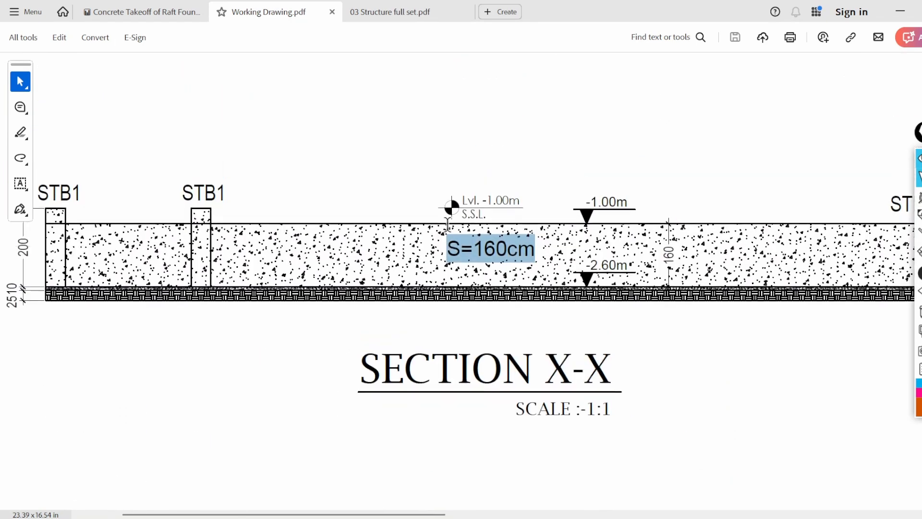
{"action": "scroll", "coordinate": [444, 228], "scroll_direction": "down", "scroll_amount": 8}
{"action": "scroll", "coordinate": [514, 210], "scroll_direction": "down", "scroll_amount": 1, "text": "ctrl"}
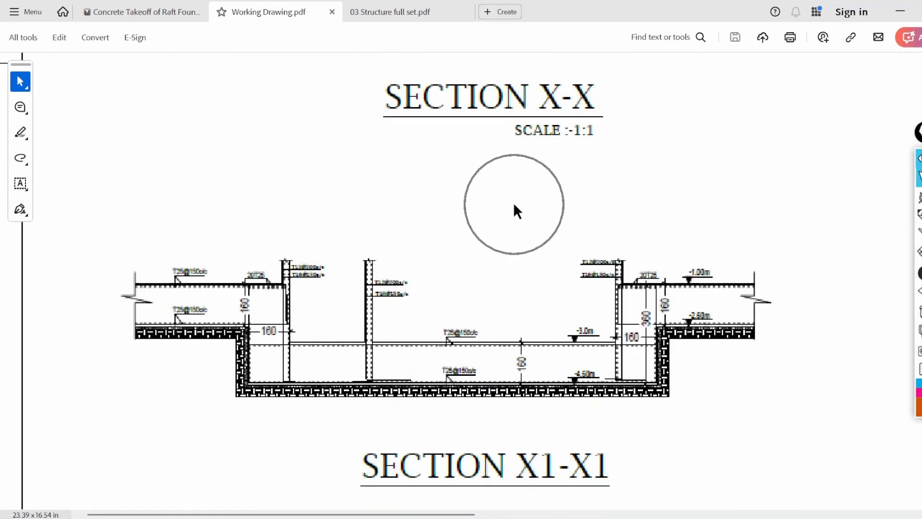
Examine the slab thicknesses, levels and stepped pit edges in Section X1-X1 of the raft details.
{"action": "scroll", "coordinate": [384, 268], "scroll_direction": "down", "scroll_amount": 1}
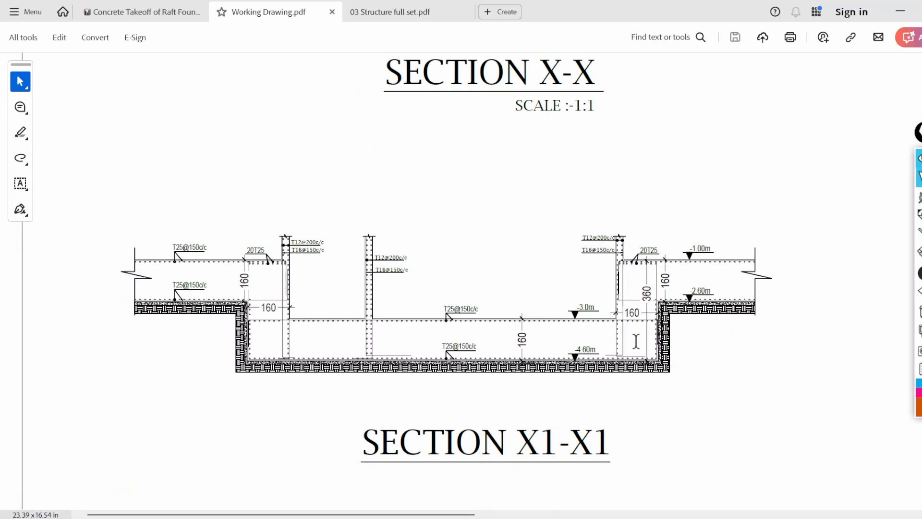
{"action": "scroll", "coordinate": [208, 319], "scroll_direction": "up", "scroll_amount": 1, "text": "ctrl"}
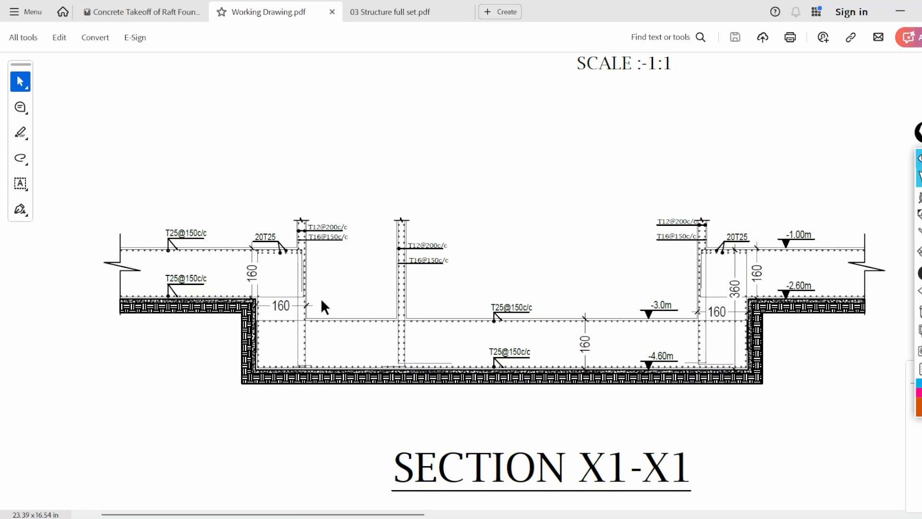
{"action": "scroll", "coordinate": [383, 255], "scroll_direction": "down", "scroll_amount": 2}
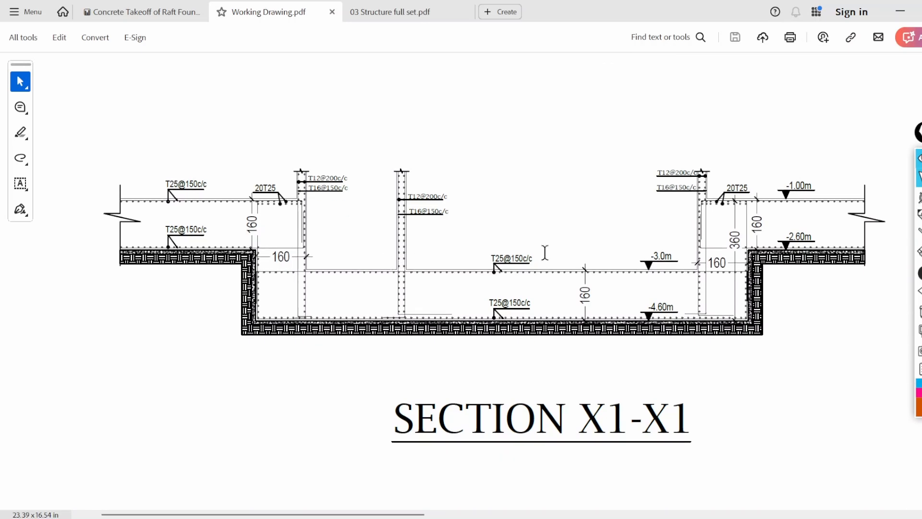
{"action": "scroll", "coordinate": [427, 267], "scroll_direction": "up", "scroll_amount": 6}
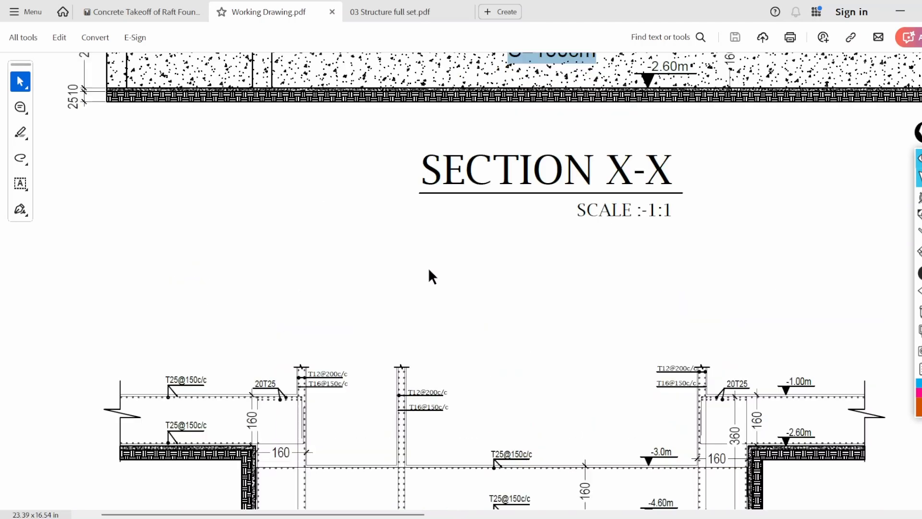
{"action": "scroll", "coordinate": [416, 198], "scroll_direction": "down", "scroll_amount": 1}
{"action": "scroll", "coordinate": [415, 198], "scroll_direction": "down", "scroll_amount": 2}
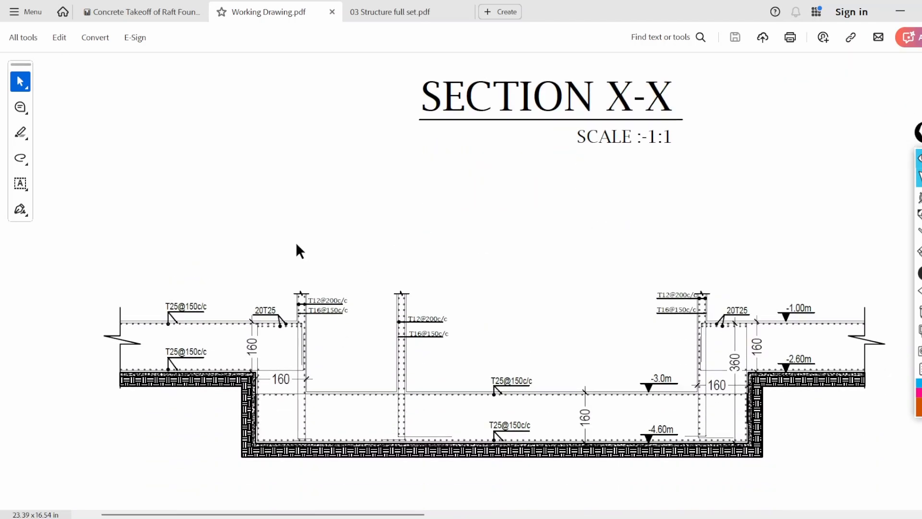
{"action": "scroll", "coordinate": [350, 231], "scroll_direction": "down", "scroll_amount": 3}
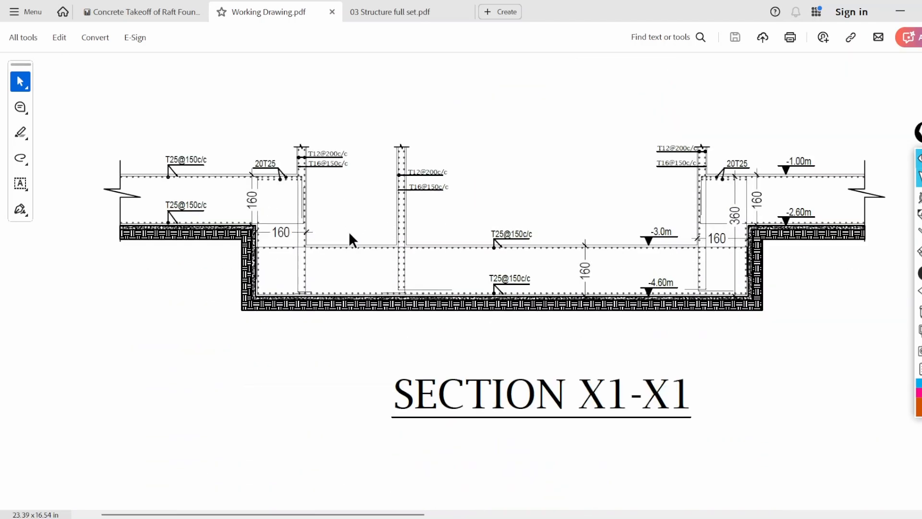
{"action": "scroll", "coordinate": [349, 235], "scroll_direction": "down", "scroll_amount": 5}
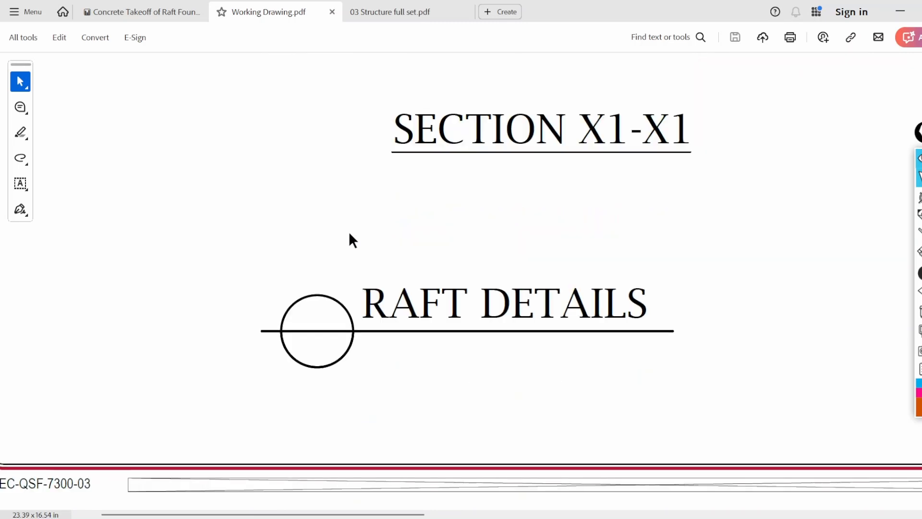
{"action": "scroll", "coordinate": [354, 237], "scroll_direction": "up", "scroll_amount": 5}
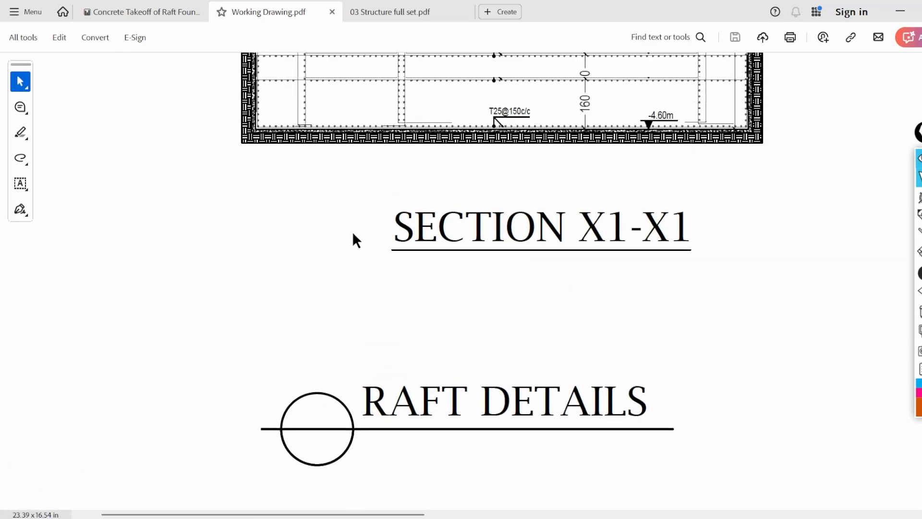
{"action": "scroll", "coordinate": [353, 234], "scroll_direction": "up", "scroll_amount": 1}
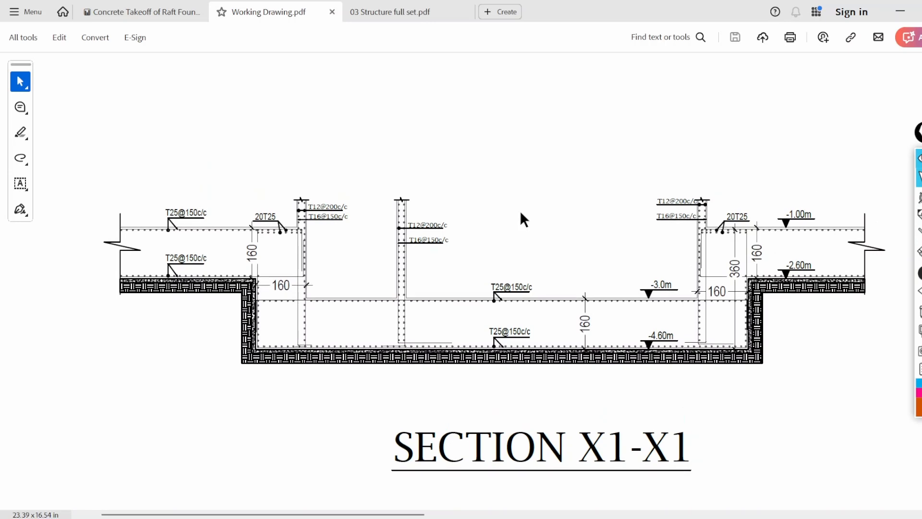
Compare the raft levels and thicknesses of Section X-X with those of the lowered Section X1-X1.
{"action": "scroll", "coordinate": [432, 298], "scroll_direction": "down", "scroll_amount": 3, "text": "ctrl"}
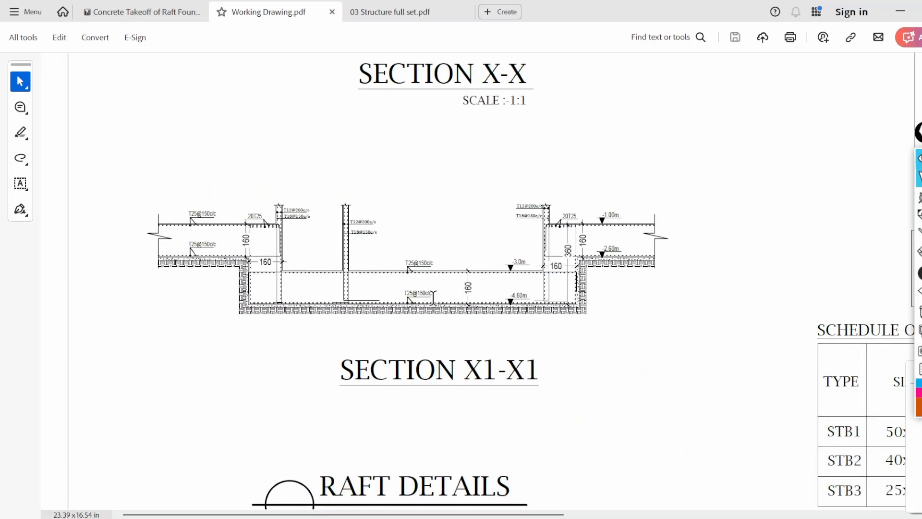
{"action": "scroll", "coordinate": [433, 298], "scroll_direction": "up", "scroll_amount": 1}
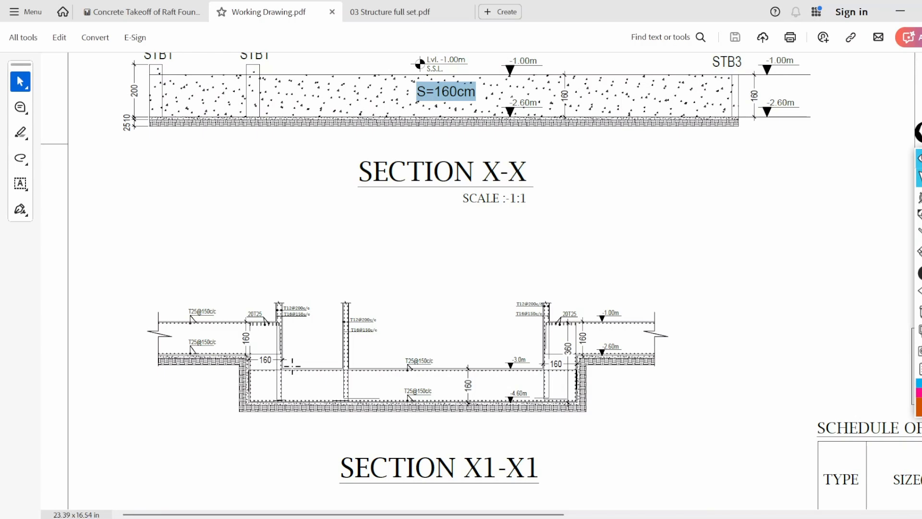
{"action": "scroll", "coordinate": [292, 366], "scroll_direction": "up", "scroll_amount": 1}
{"action": "scroll", "coordinate": [364, 372], "scroll_direction": "down", "scroll_amount": 1}
{"action": "scroll", "coordinate": [566, 325], "scroll_direction": "down", "scroll_amount": 2}
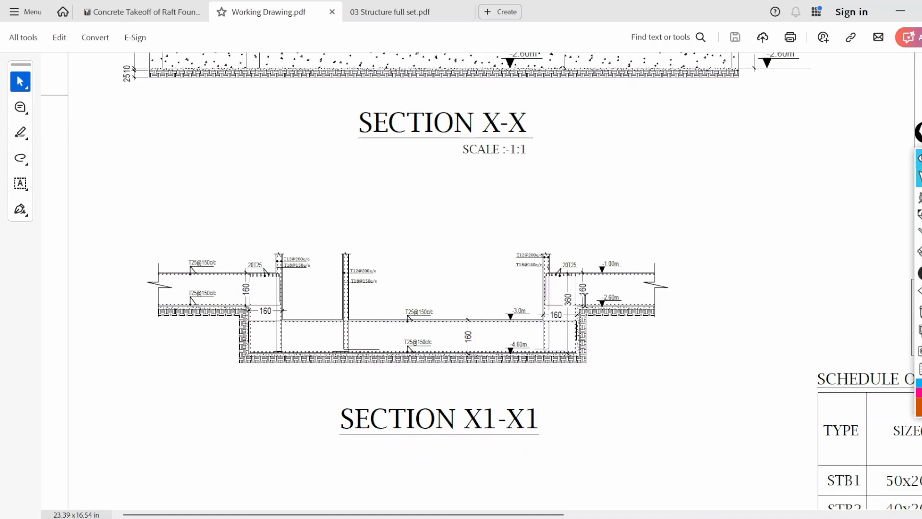
{"action": "scroll", "coordinate": [584, 300], "scroll_direction": "down", "scroll_amount": 3}
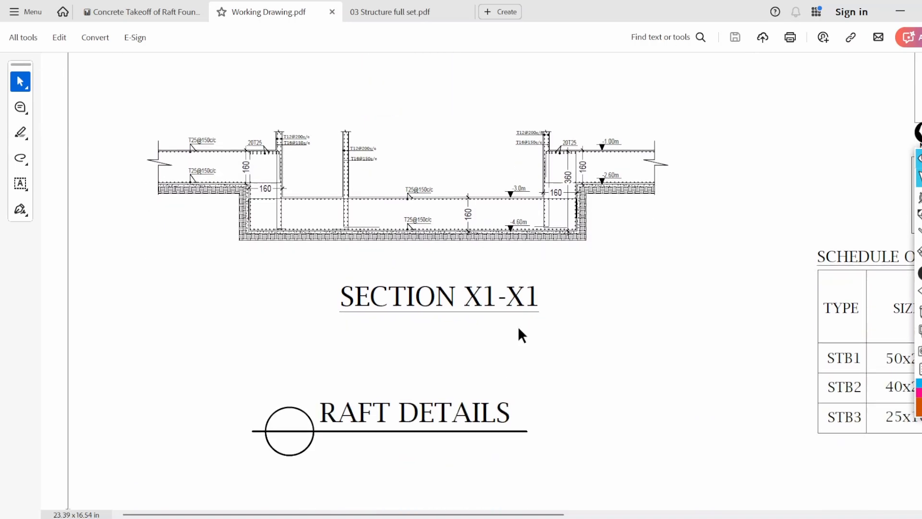
Examine the Raft Layout on sheet S-15 together with the raft details on sheet S-16.
{"action": "scroll", "coordinate": [435, 292], "scroll_direction": "down", "scroll_amount": 4, "text": "ctrl"}
{"action": "scroll", "coordinate": [436, 293], "scroll_direction": "up", "scroll_amount": 2}
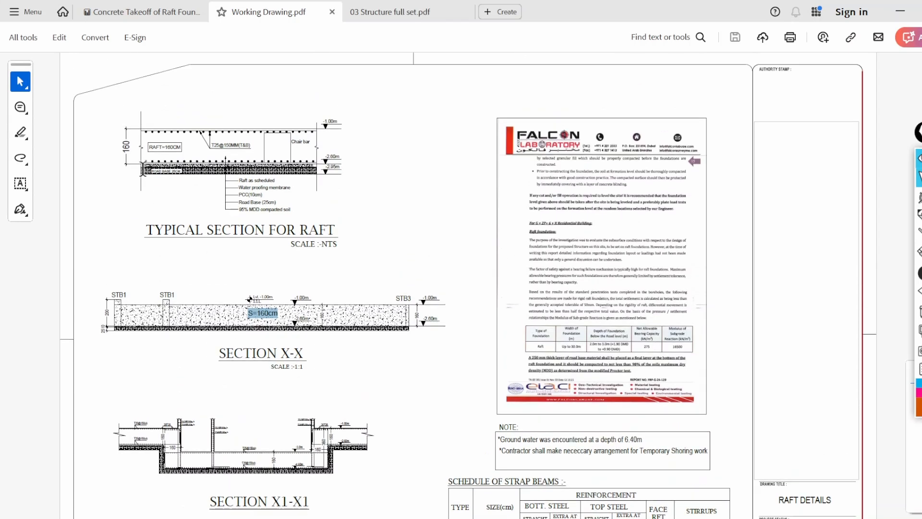
{"action": "scroll", "coordinate": [527, 250], "scroll_direction": "up", "scroll_amount": 5}
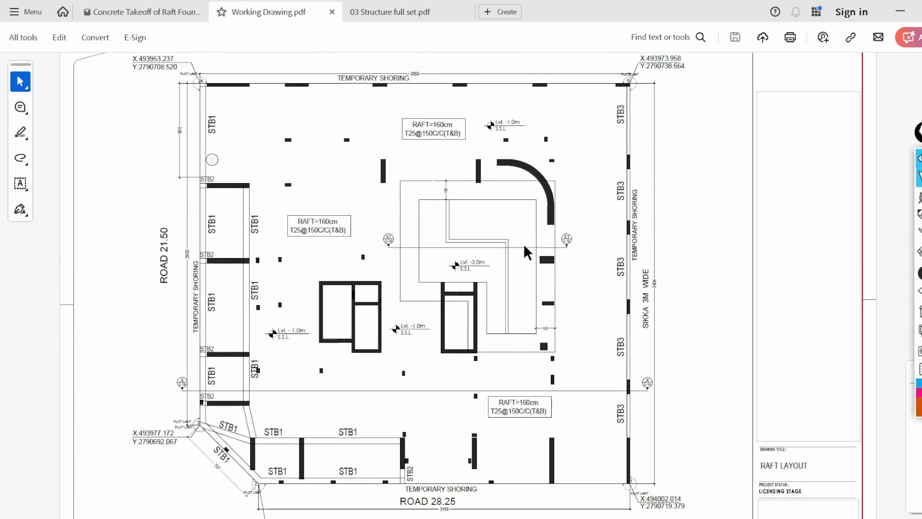
{"action": "scroll", "coordinate": [460, 249], "scroll_direction": "down", "scroll_amount": 1, "text": "ctrl"}
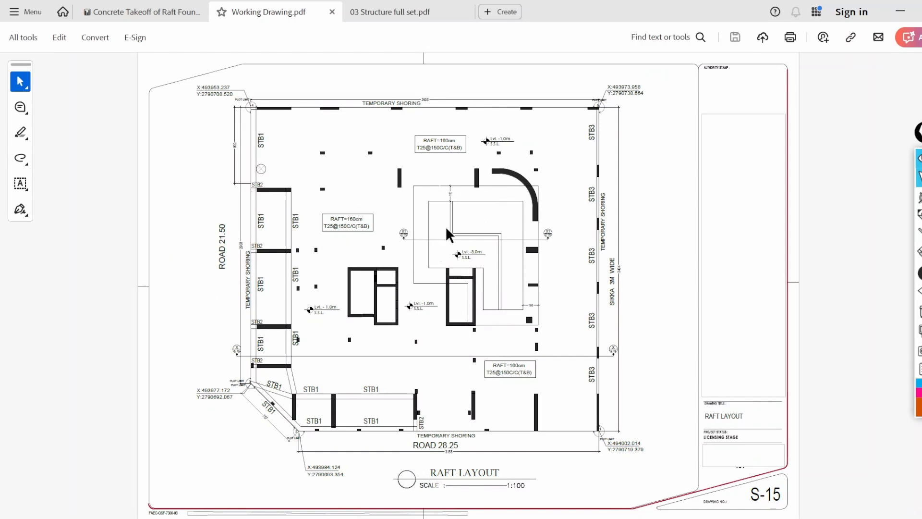
{"action": "scroll", "coordinate": [446, 228], "scroll_direction": "down", "scroll_amount": 1}
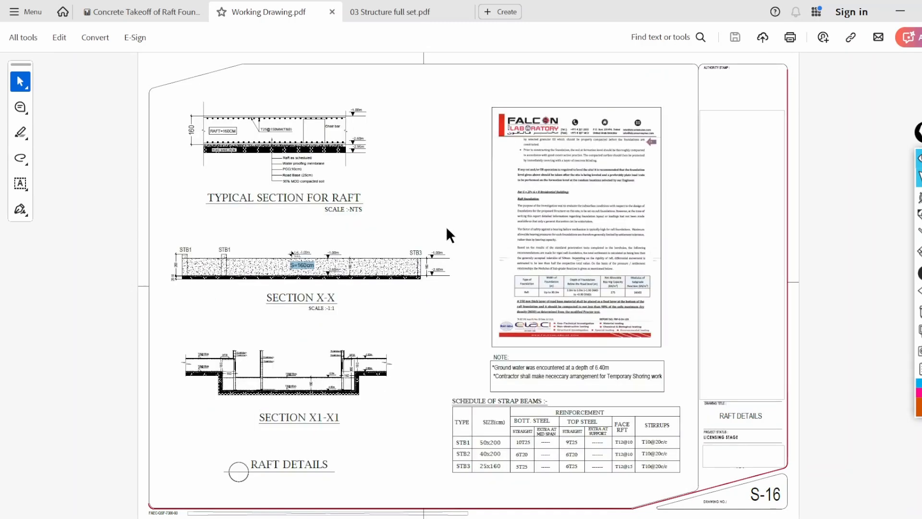
{"action": "scroll", "coordinate": [445, 226], "scroll_direction": "up", "scroll_amount": 1}
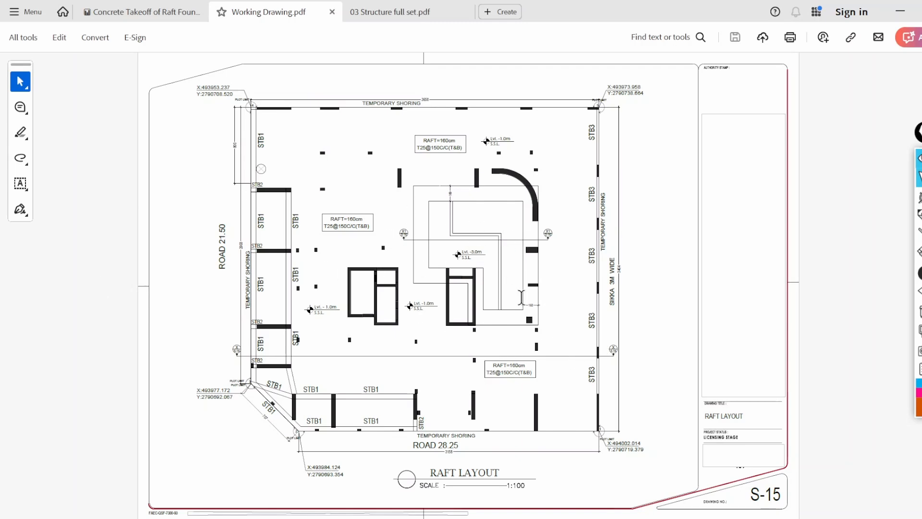
{"action": "scroll", "coordinate": [409, 250], "scroll_direction": "down", "scroll_amount": 1}
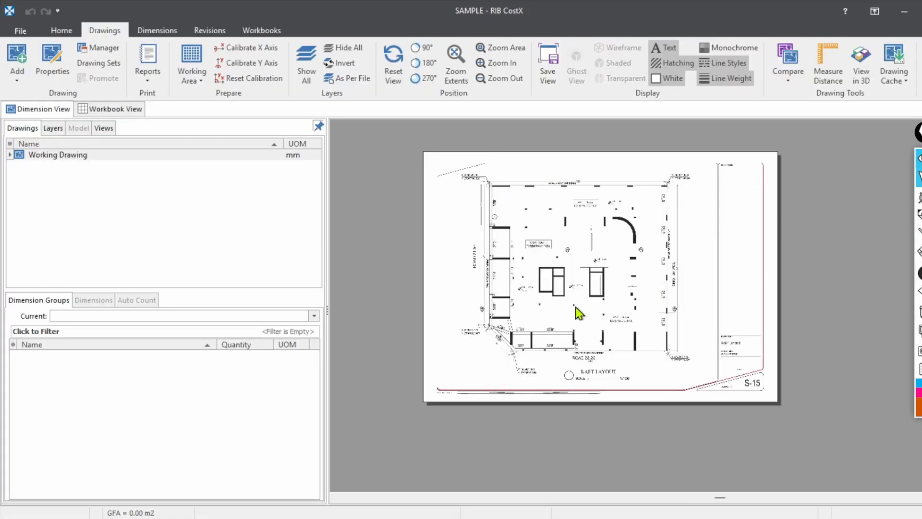
Examine the raft thickness labels and levels, and the 707 dimension along the chamfered corner of the Raft Layout on sheet S-15.
{"action": "scroll", "coordinate": [580, 337], "scroll_direction": "up", "scroll_amount": 2}
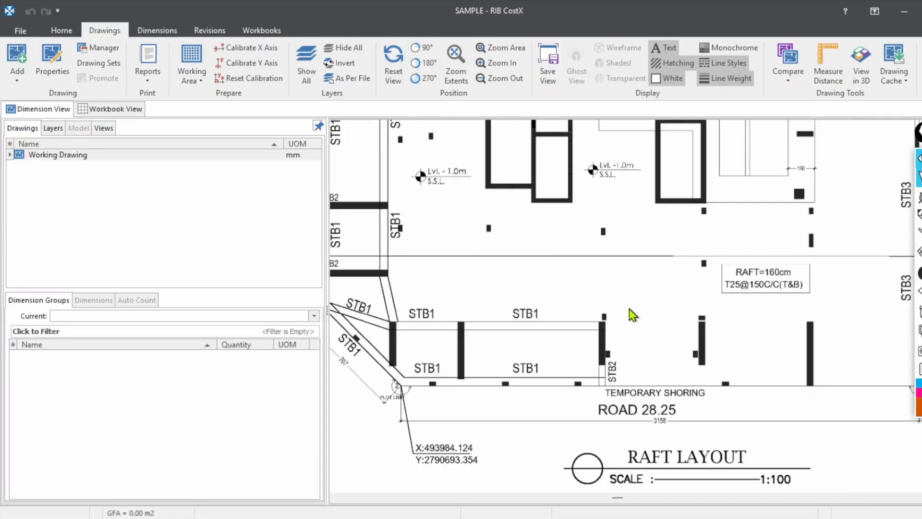
{"action": "scroll", "coordinate": [601, 319], "scroll_direction": "down", "scroll_amount": 3}
{"action": "scroll", "coordinate": [669, 271], "scroll_direction": "up", "scroll_amount": 2}
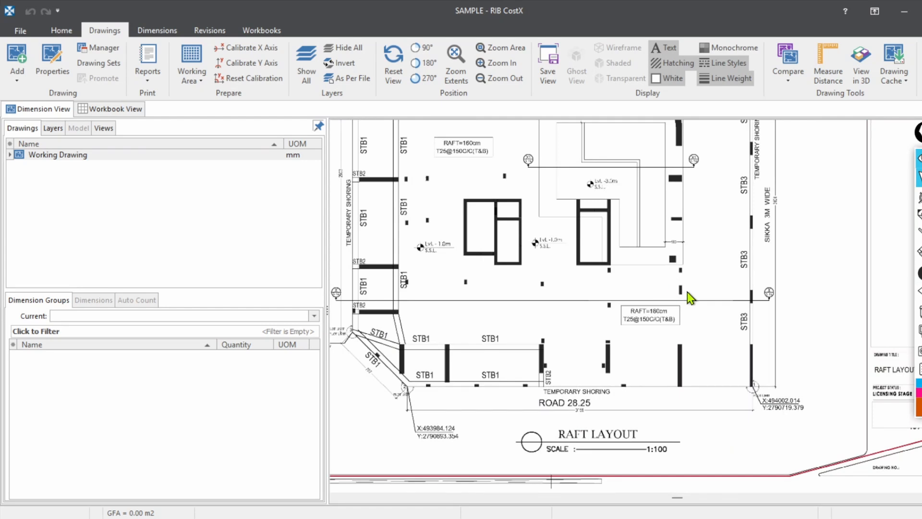
{"action": "scroll", "coordinate": [697, 313], "scroll_direction": "down", "scroll_amount": 3}
{"action": "scroll", "coordinate": [704, 288], "scroll_direction": "up", "scroll_amount": 3}
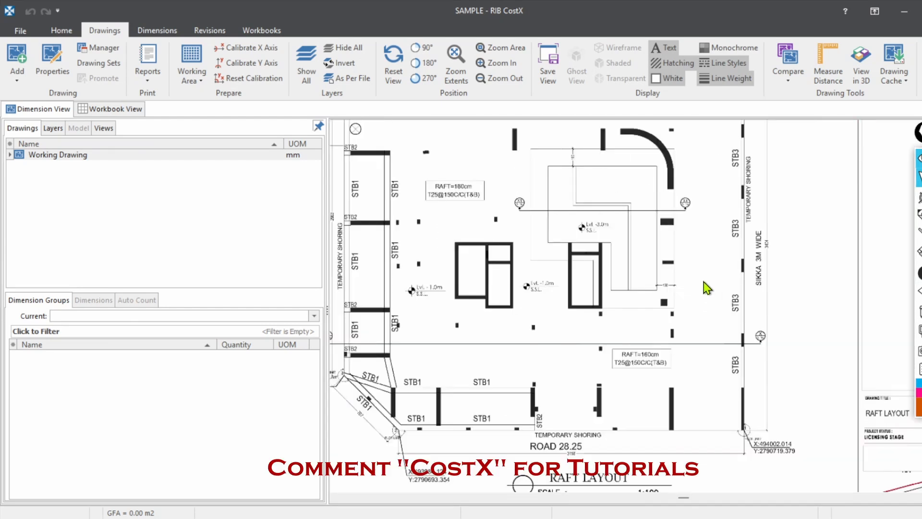
{"action": "scroll", "coordinate": [525, 354], "scroll_direction": "up", "scroll_amount": 3}
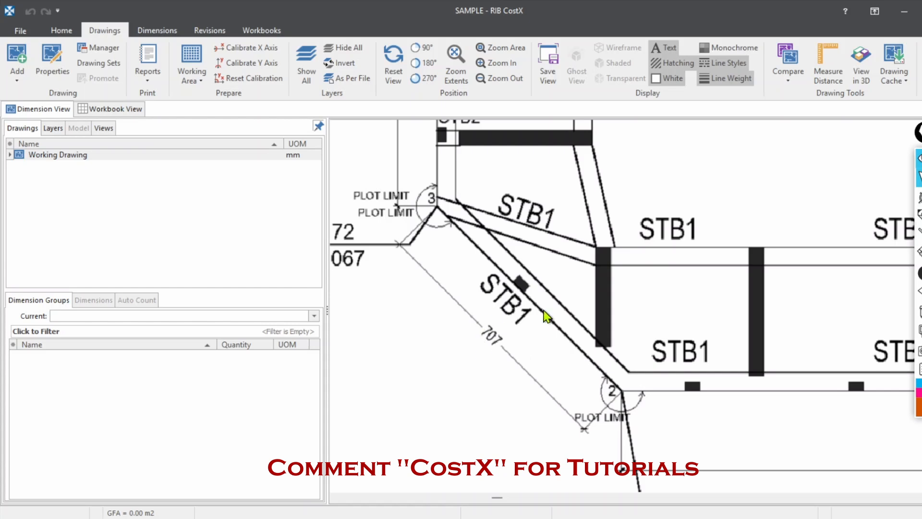
{"action": "scroll", "coordinate": [545, 319], "scroll_direction": "down", "scroll_amount": 3}
{"action": "scroll", "coordinate": [449, 392], "scroll_direction": "up", "scroll_amount": 3}
{"action": "scroll", "coordinate": [449, 392], "scroll_direction": "down", "scroll_amount": 2}
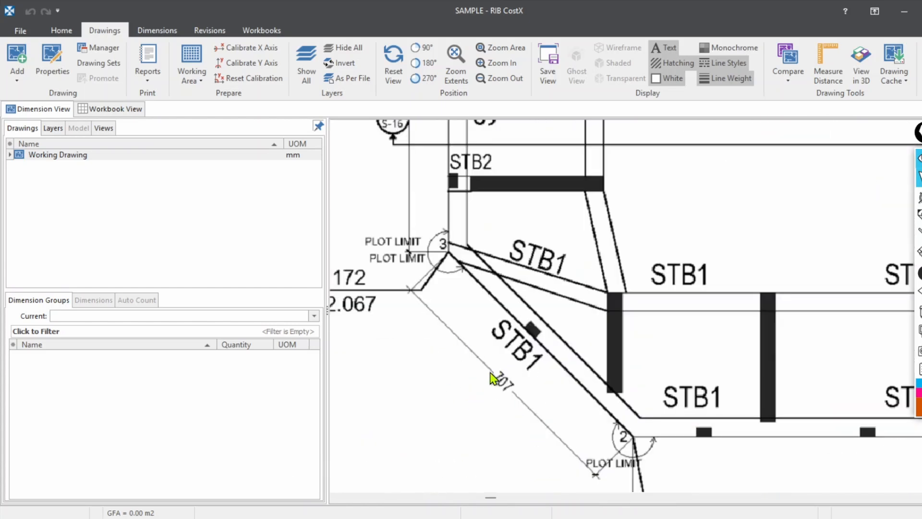
{"action": "scroll", "coordinate": [494, 377], "scroll_direction": "down", "scroll_amount": 3}
{"action": "scroll", "coordinate": [547, 357], "scroll_direction": "down", "scroll_amount": 2}
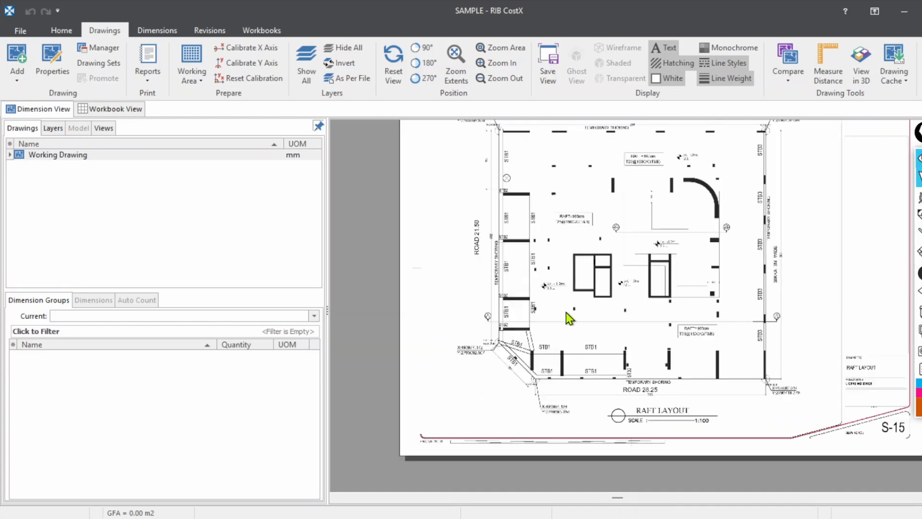
Examine the 800 dimension between plot limit point 4 and STB2 on the Road 21.50 side of the Raft Layout.
{"action": "scroll", "coordinate": [504, 274], "scroll_direction": "up", "scroll_amount": 4}
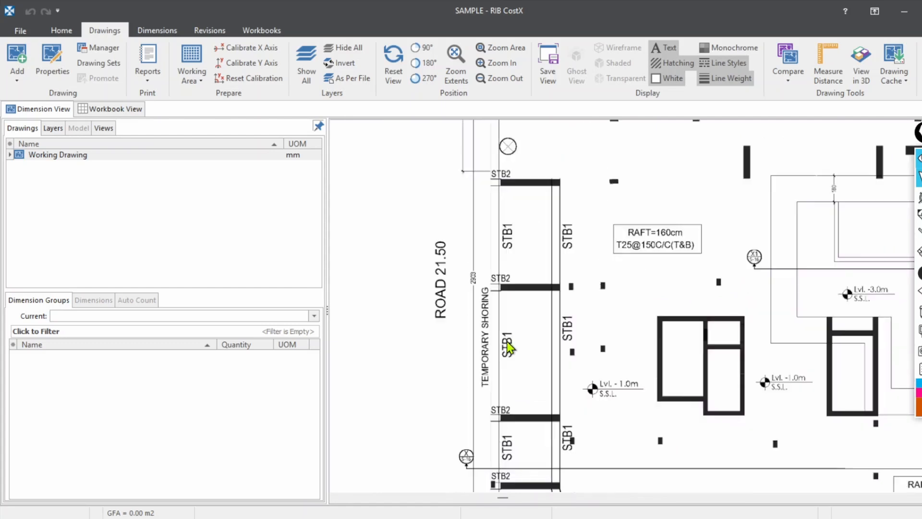
{"action": "scroll", "coordinate": [478, 225], "scroll_direction": "down", "scroll_amount": 6}
{"action": "scroll", "coordinate": [478, 224], "scroll_direction": "up", "scroll_amount": 5}
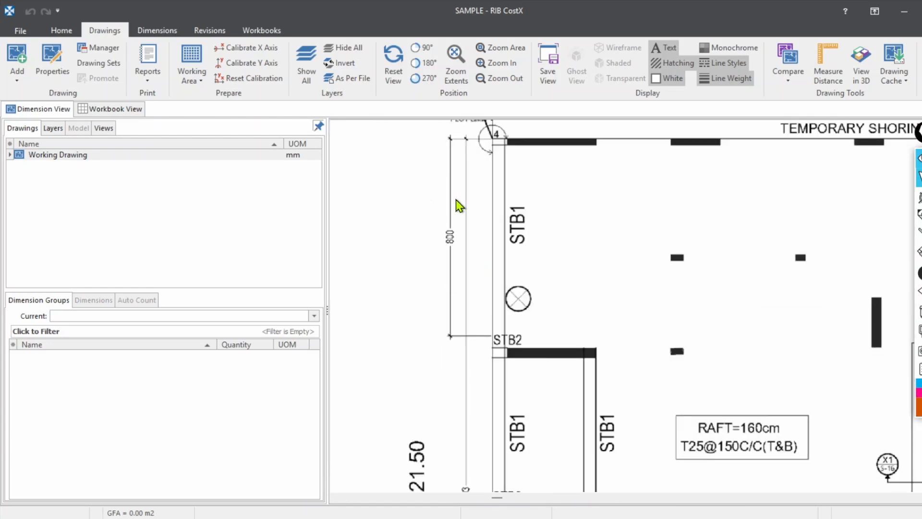
{"action": "scroll", "coordinate": [459, 209], "scroll_direction": "down", "scroll_amount": 2}
{"action": "scroll", "coordinate": [451, 211], "scroll_direction": "down", "scroll_amount": 2}
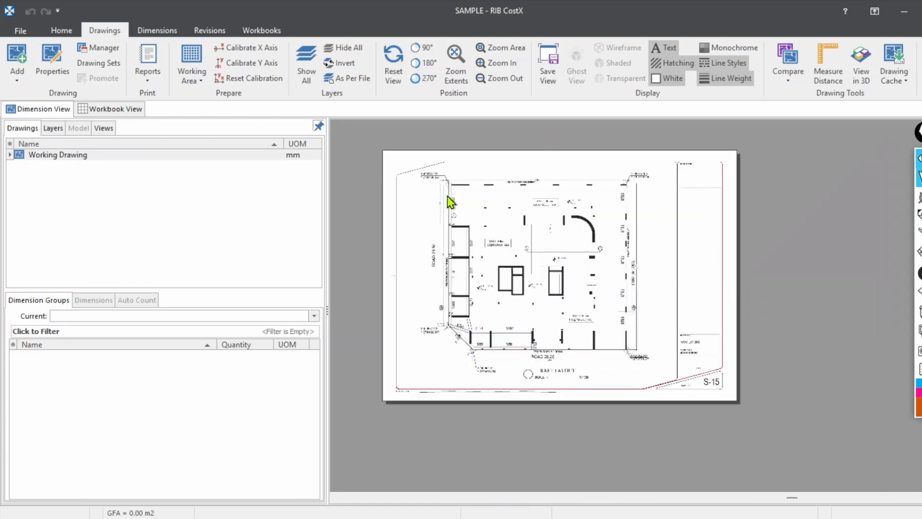
{"action": "scroll", "coordinate": [449, 192], "scroll_direction": "up", "scroll_amount": 4}
{"action": "scroll", "coordinate": [477, 185], "scroll_direction": "down", "scroll_amount": 1}
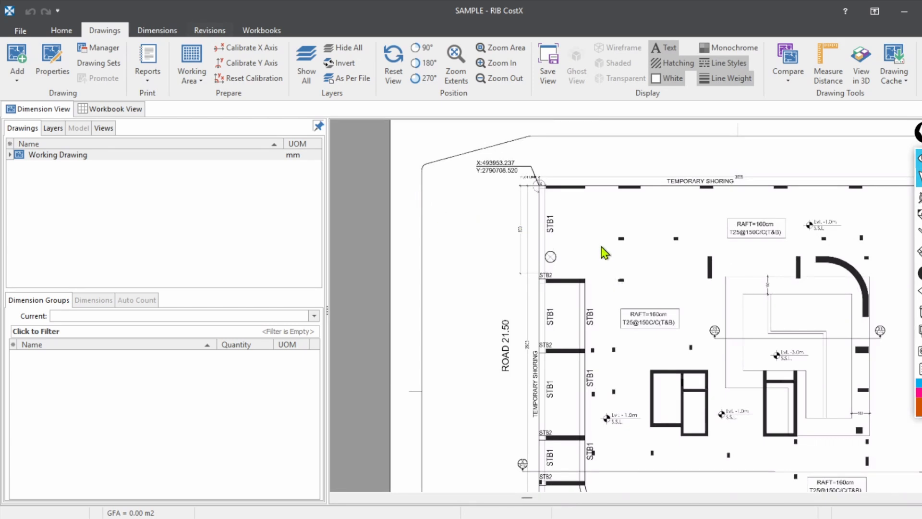
{"action": "scroll", "coordinate": [549, 249], "scroll_direction": "up", "scroll_amount": 3}
{"action": "scroll", "coordinate": [475, 250], "scroll_direction": "up", "scroll_amount": 4}
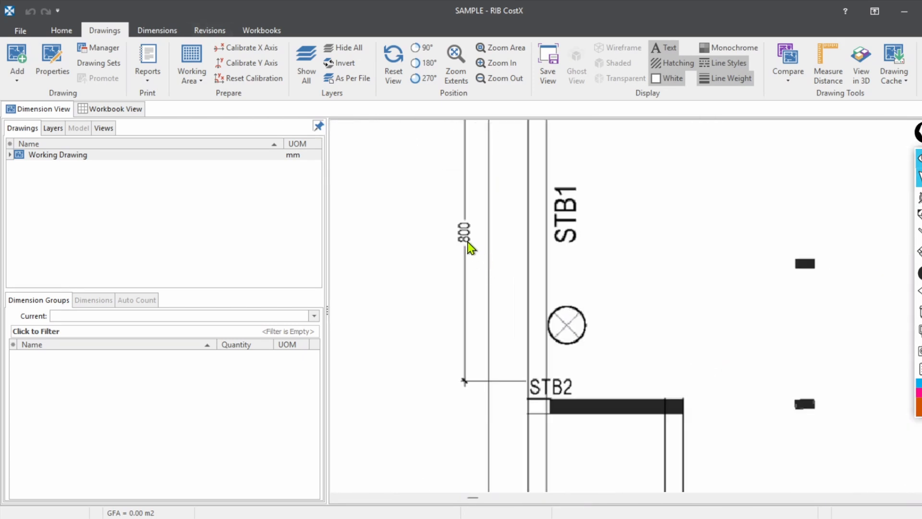
{"action": "scroll", "coordinate": [500, 292], "scroll_direction": "down", "scroll_amount": 2}
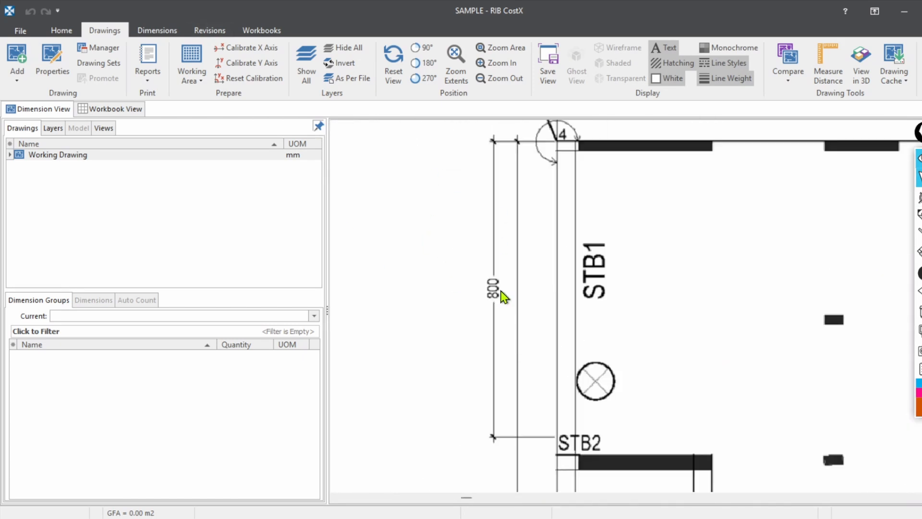
{"action": "scroll", "coordinate": [464, 243], "scroll_direction": "up", "scroll_amount": 2}
{"action": "scroll", "coordinate": [587, 263], "scroll_direction": "down", "scroll_amount": 4}
{"action": "scroll", "coordinate": [650, 248], "scroll_direction": "up", "scroll_amount": 4}
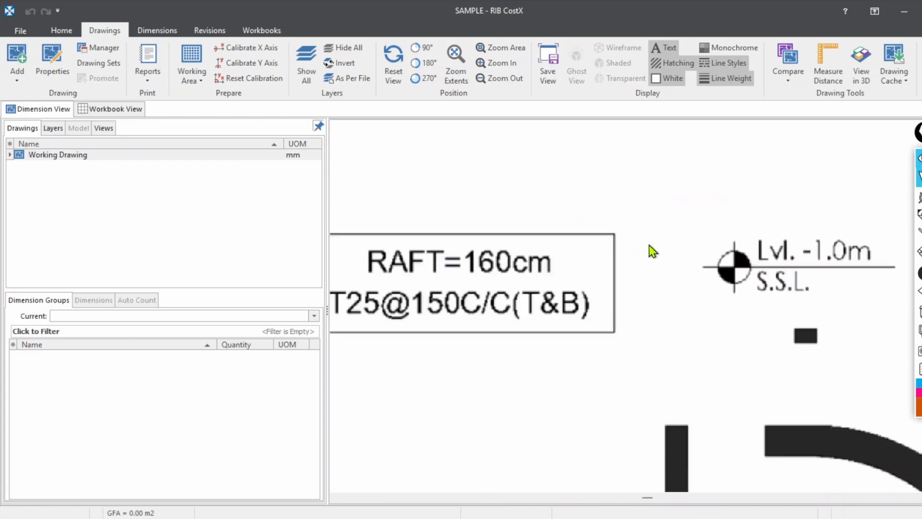
{"action": "scroll", "coordinate": [673, 281], "scroll_direction": "down", "scroll_amount": 2}
{"action": "scroll", "coordinate": [383, 292], "scroll_direction": "down", "scroll_amount": 2}
{"action": "scroll", "coordinate": [444, 295], "scroll_direction": "up", "scroll_amount": 6}
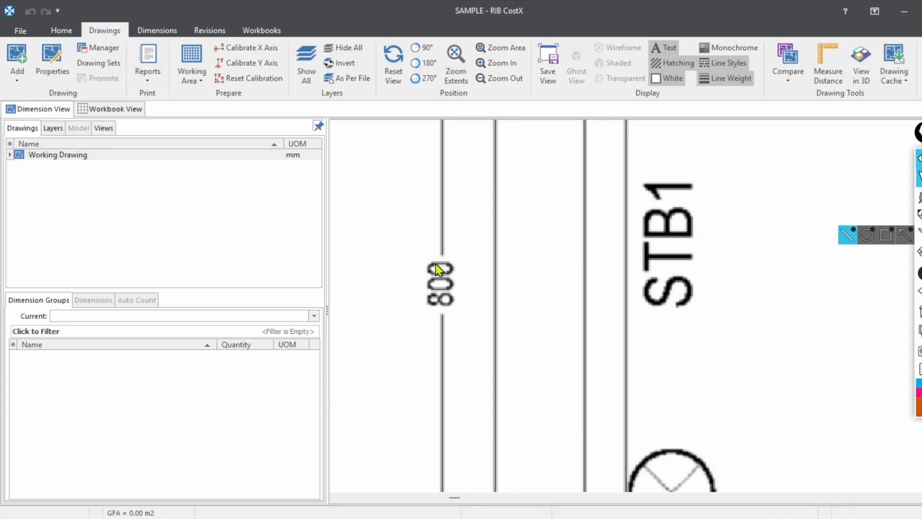
Circle the mm unit of measure of Working Drawing with the on-screen pen and draw a stroke towards the 800 dimension.
{"action": "left_click", "coordinate": [918, 214]}
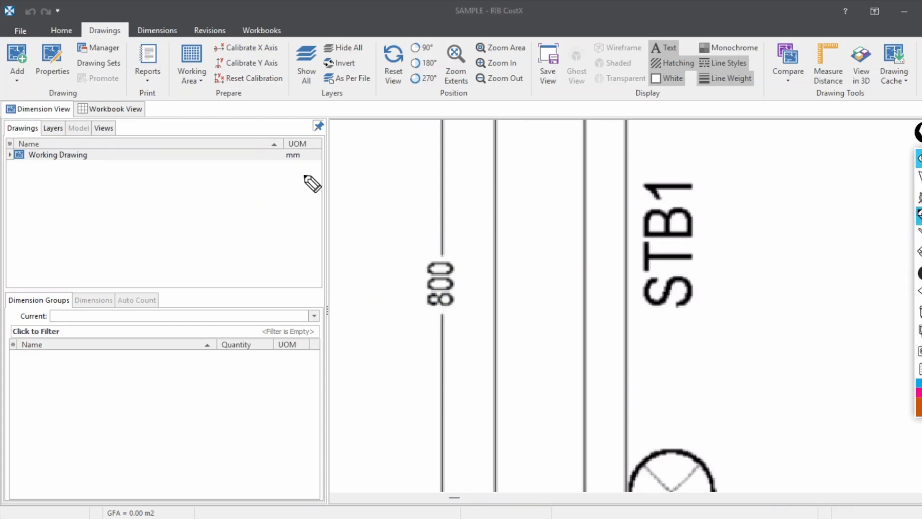
{"action": "left_click_drag", "start_coordinate": [305, 176], "coordinate": [238, 117]}
{"action": "left_click_drag", "start_coordinate": [307, 129], "coordinate": [307, 176]}
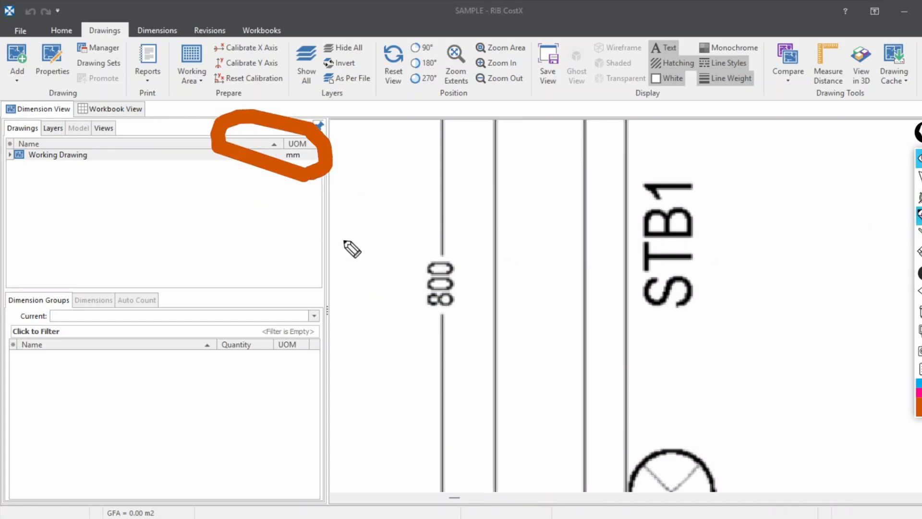
{"action": "mouse_move", "coordinate": [346, 149]}
{"action": "left_mouse_down"}
{"action": "mouse_move", "coordinate": [444, 159]}
{"action": "mouse_move", "coordinate": [436, 218]}
{"action": "mouse_move", "coordinate": [453, 228]}
{"action": "mouse_move", "coordinate": [473, 207]}
{"action": "left_mouse_up"}
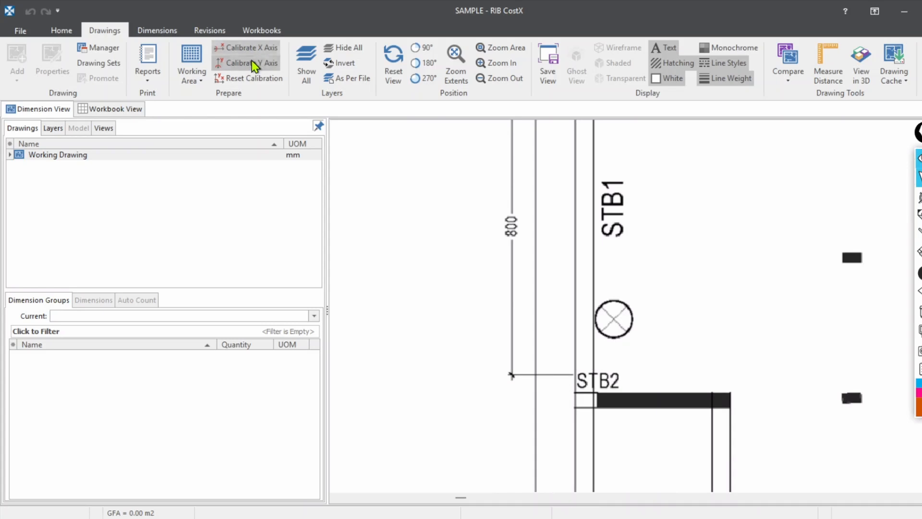
Calibrate the Y axis along the 800 dimension with an actual measurement of 8000 mm, without applying the factor to the X axis.
{"action": "left_click", "coordinate": [253, 64]}
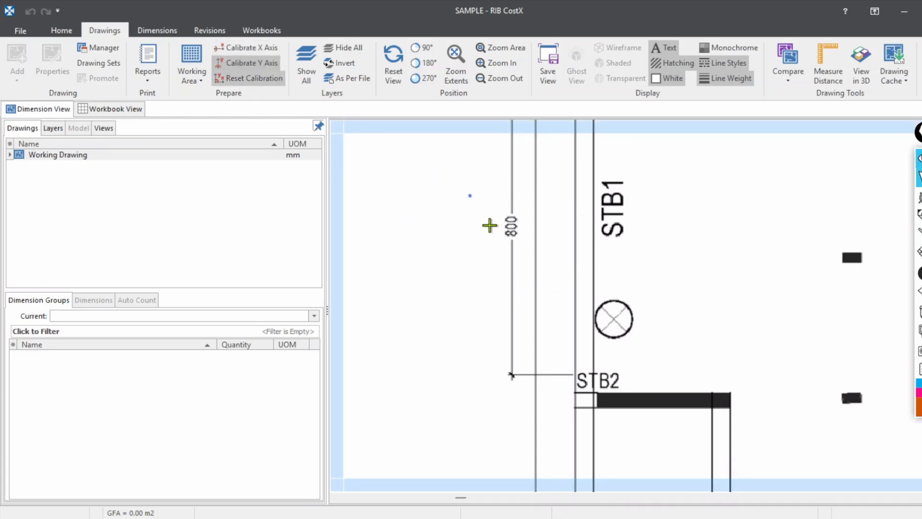
{"action": "scroll", "coordinate": [512, 374], "scroll_direction": "up", "scroll_amount": 3}
{"action": "left_click", "coordinate": [495, 389]}
{"action": "scroll", "coordinate": [499, 394], "scroll_direction": "down", "scroll_amount": 3}
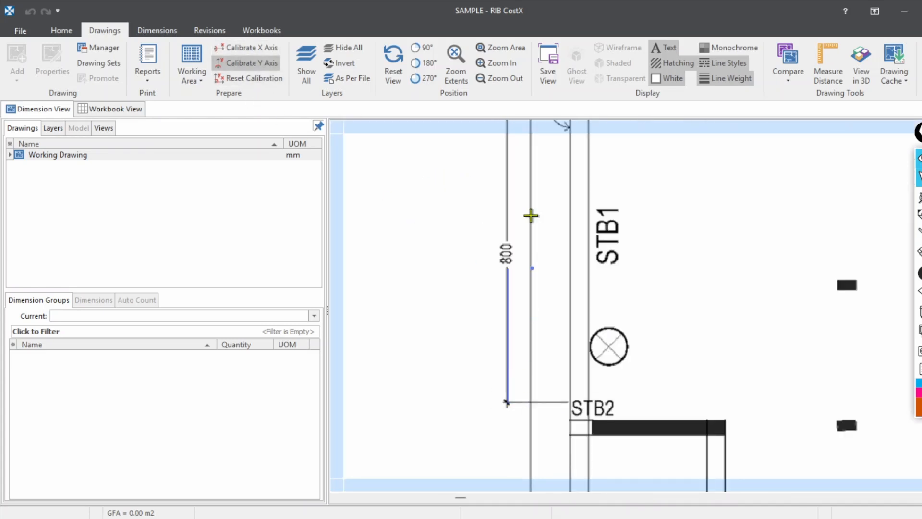
{"action": "scroll", "coordinate": [528, 206], "scroll_direction": "down", "scroll_amount": 3}
{"action": "scroll", "coordinate": [525, 196], "scroll_direction": "up", "scroll_amount": 5}
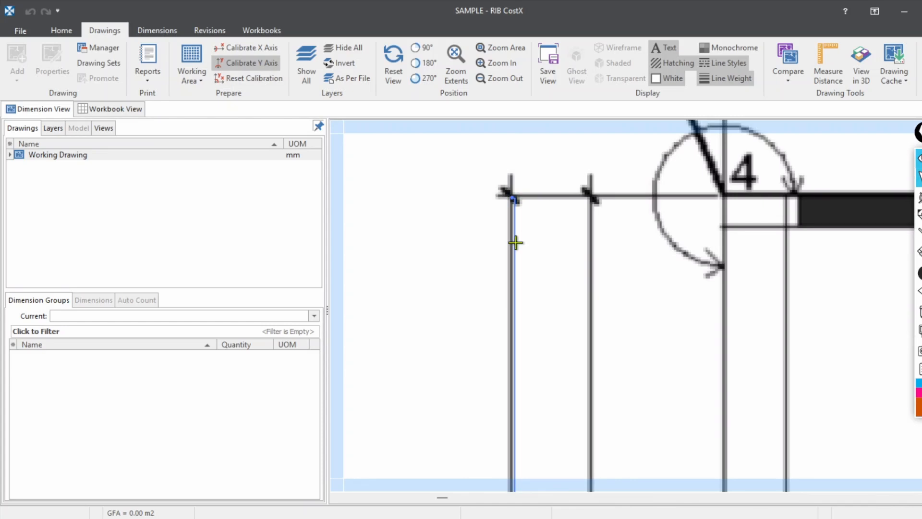
{"action": "left_click", "coordinate": [515, 242]}
{"action": "type", "text": "8000"}
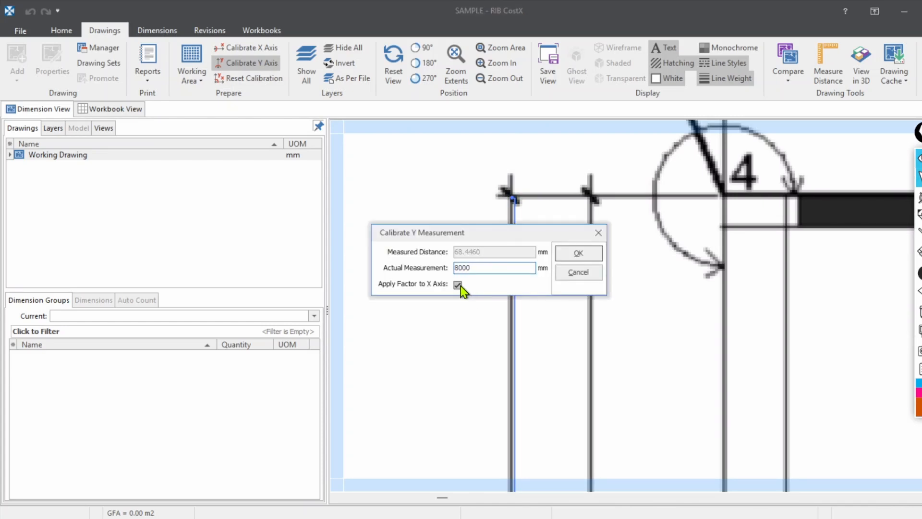
{"action": "left_click", "coordinate": [458, 285]}
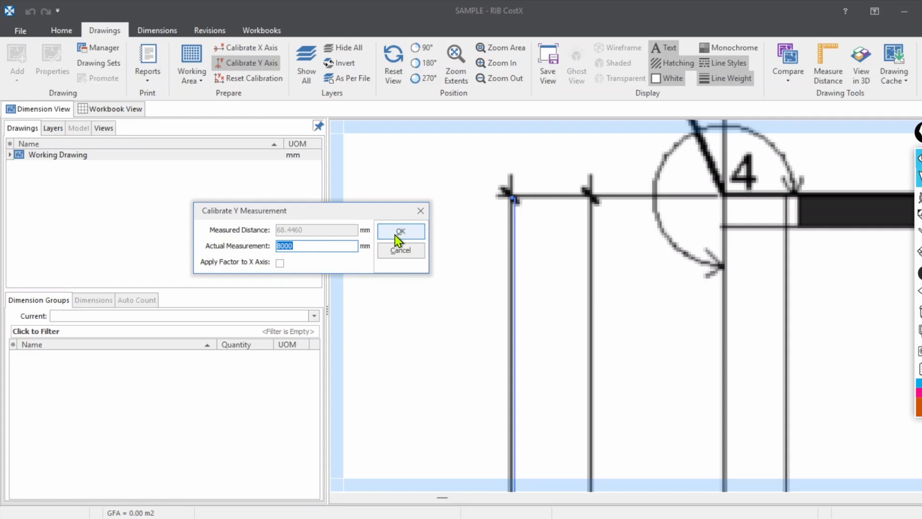
{"action": "left_click", "coordinate": [396, 234]}
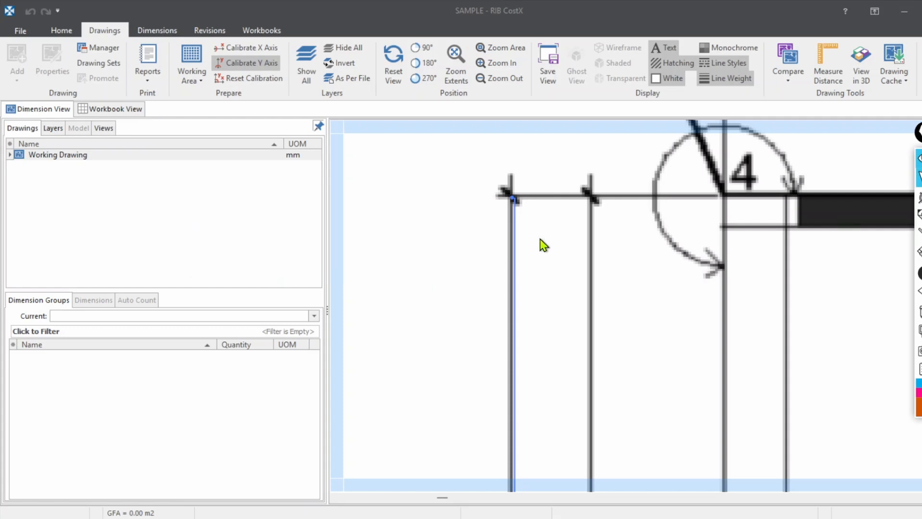
{"action": "left_click", "coordinate": [490, 284]}
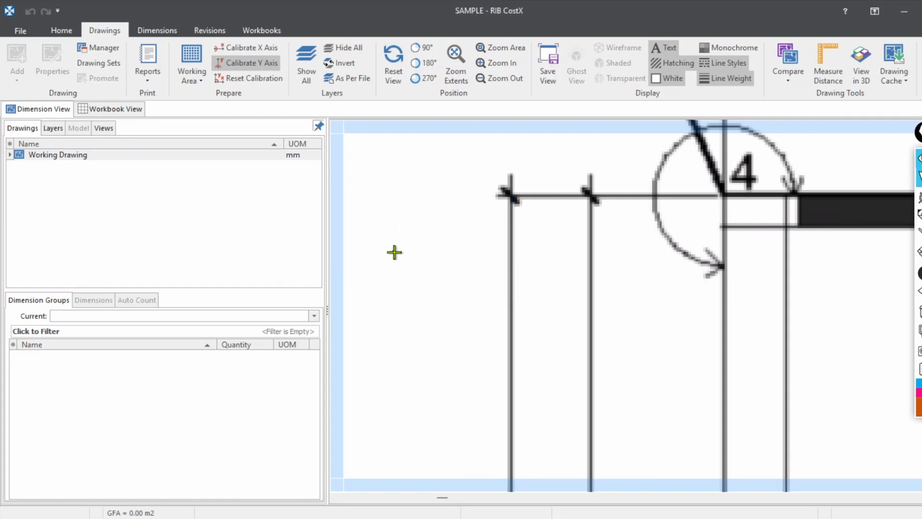
Calibrate the X axis along the 3658 dimension between plot limit points 4 and 5 with an actual measurement of 36580 mm.
{"action": "scroll", "coordinate": [720, 192], "scroll_direction": "up", "scroll_amount": 3}
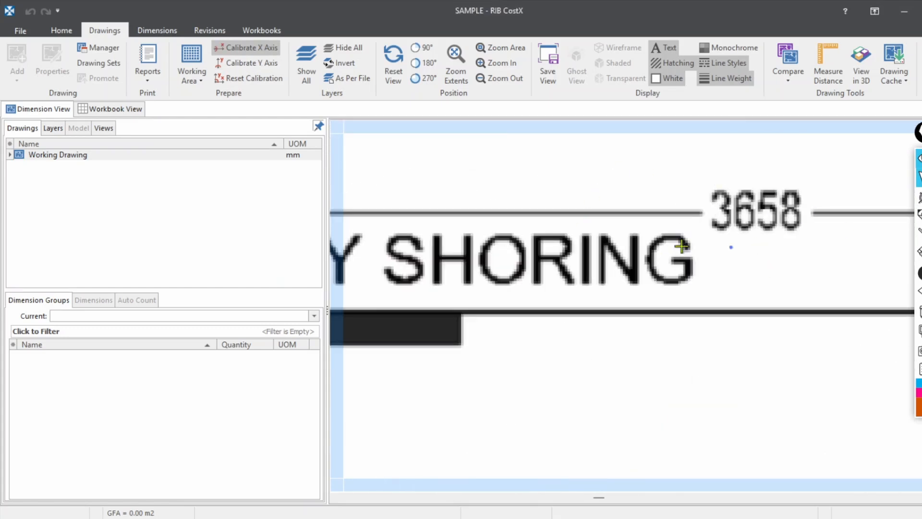
{"action": "scroll", "coordinate": [816, 215], "scroll_direction": "down", "scroll_amount": 3}
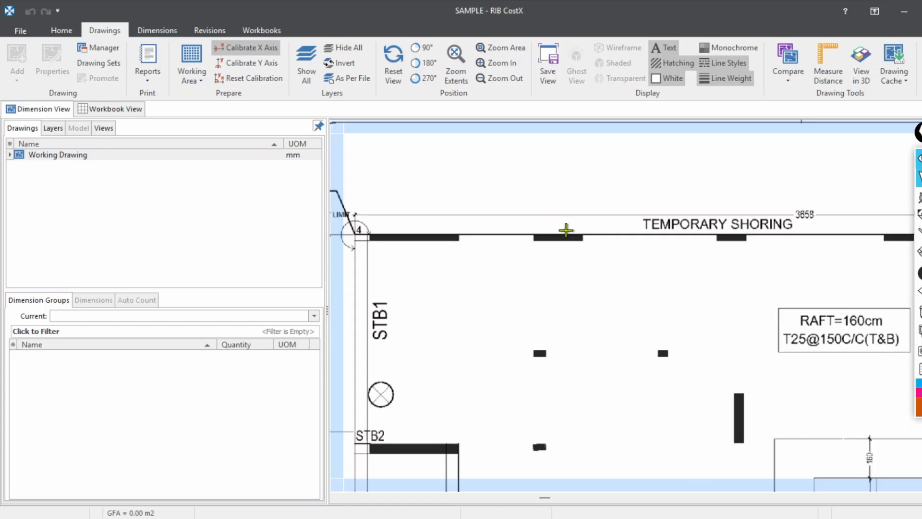
{"action": "scroll", "coordinate": [416, 220], "scroll_direction": "down", "scroll_amount": 1}
{"action": "scroll", "coordinate": [432, 224], "scroll_direction": "up", "scroll_amount": 5}
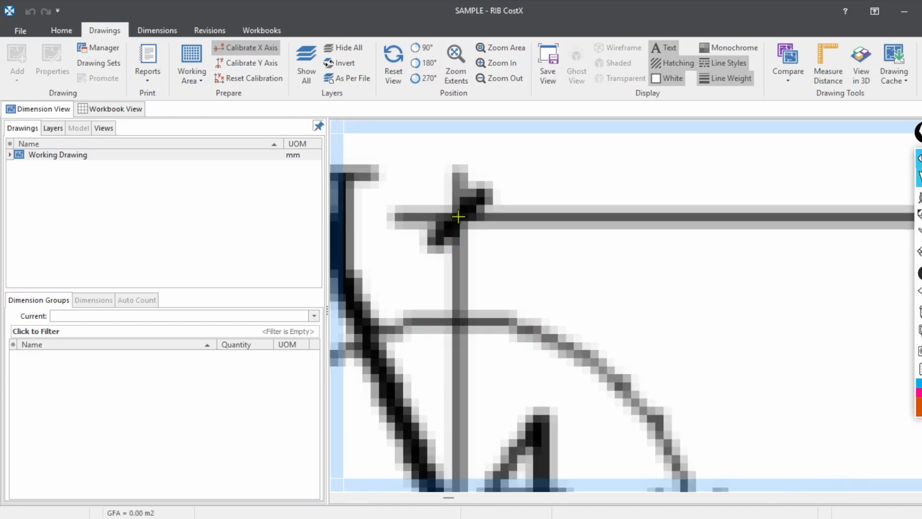
{"action": "left_click", "coordinate": [458, 217]}
{"action": "scroll", "coordinate": [458, 217], "scroll_direction": "down", "scroll_amount": 5}
{"action": "scroll", "coordinate": [823, 228], "scroll_direction": "up", "scroll_amount": 6}
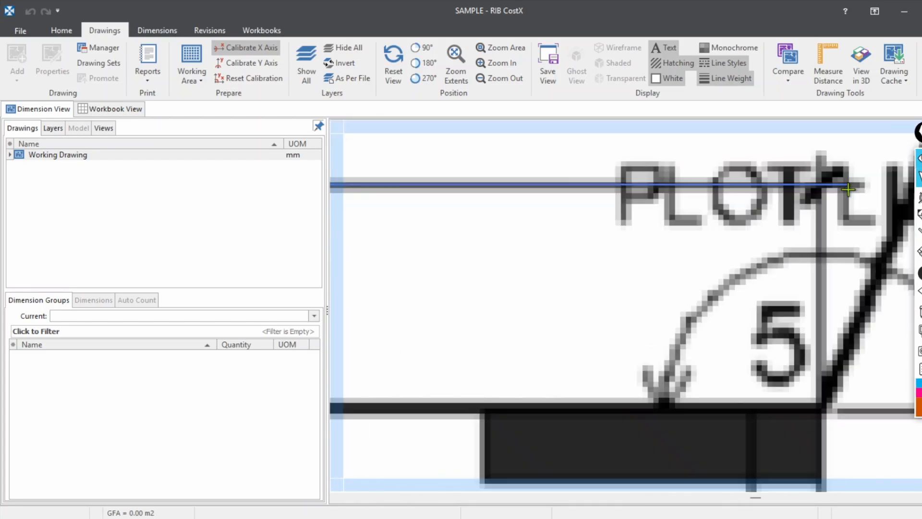
{"action": "scroll", "coordinate": [823, 188], "scroll_direction": "up", "scroll_amount": 2}
{"action": "left_click", "coordinate": [817, 185]}
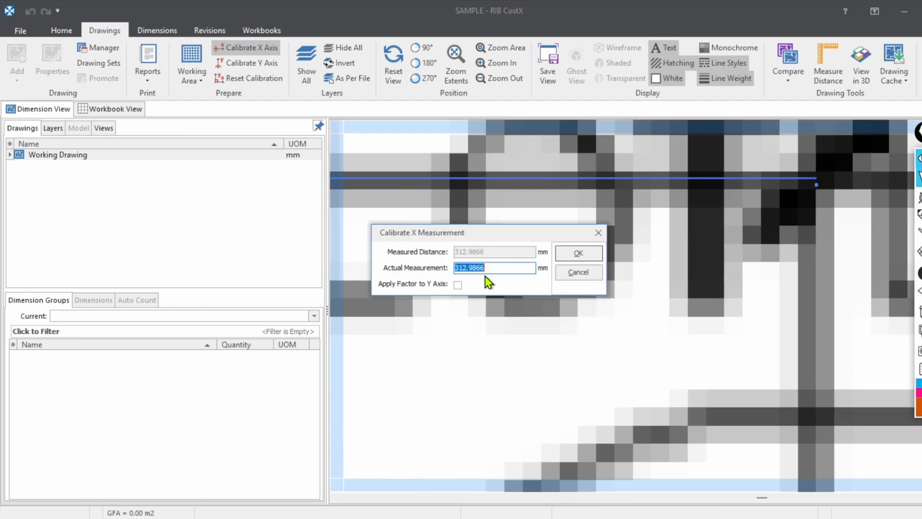
{"action": "type", "text": "36580"}
{"action": "left_click", "coordinate": [578, 255]}
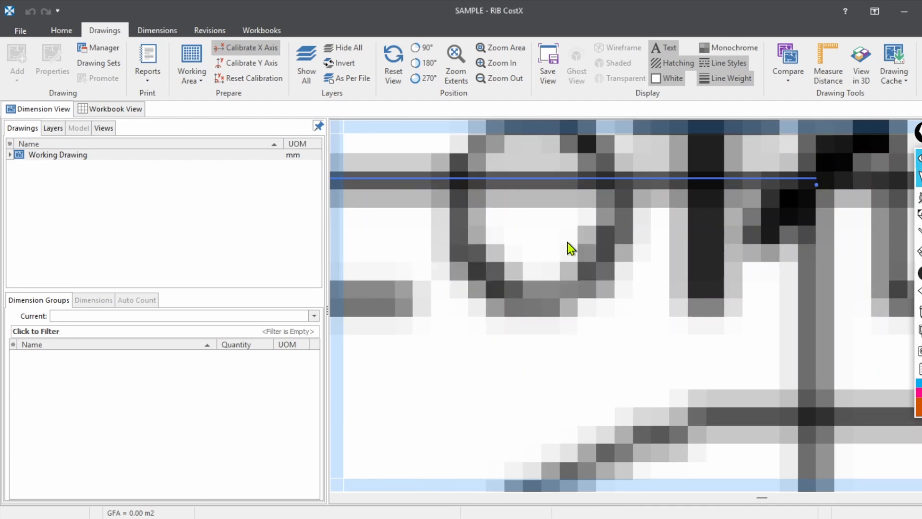
Measure the 707 dimension between plot limit points 3 and 2 on the Raft Layout to check the calibration.
{"action": "scroll", "coordinate": [581, 307], "scroll_direction": "up", "scroll_amount": 3}
{"action": "scroll", "coordinate": [578, 307], "scroll_direction": "up", "scroll_amount": 3}
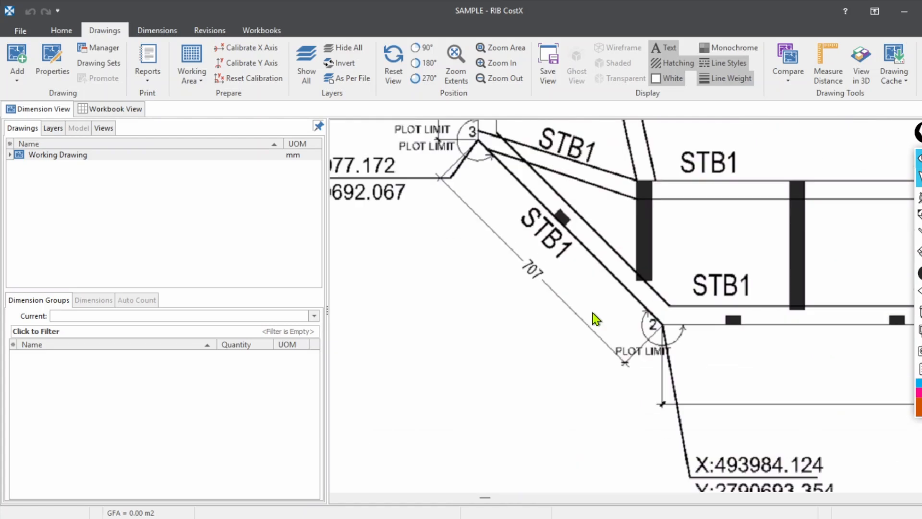
{"action": "key", "text": "m"}
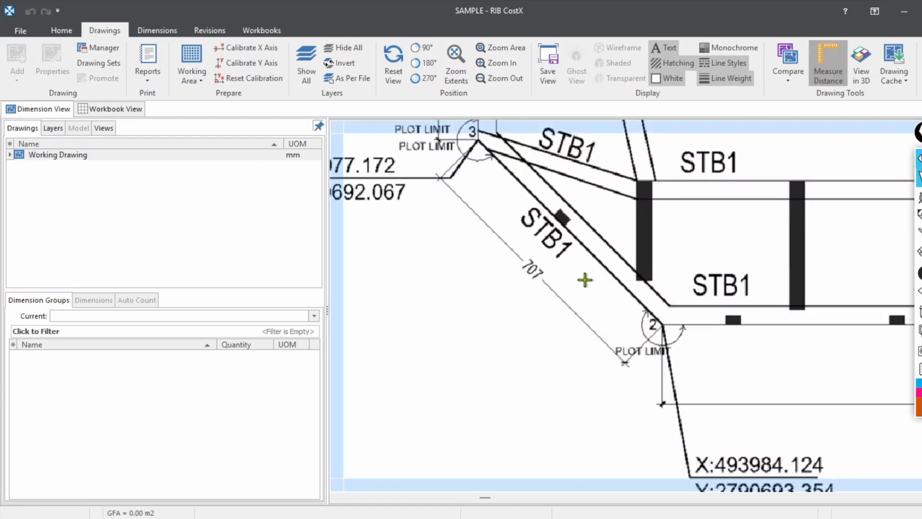
{"action": "scroll", "coordinate": [456, 185], "scroll_direction": "up", "scroll_amount": 6}
{"action": "left_click", "coordinate": [464, 189]}
{"action": "scroll", "coordinate": [438, 185], "scroll_direction": "down", "scroll_amount": 6}
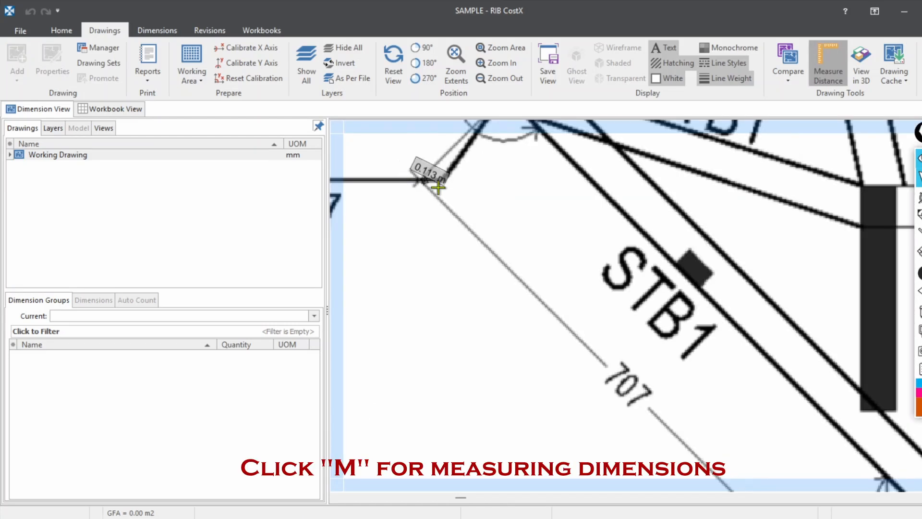
{"action": "scroll", "coordinate": [624, 363], "scroll_direction": "up", "scroll_amount": 1}
{"action": "scroll", "coordinate": [624, 418], "scroll_direction": "down", "scroll_amount": 3}
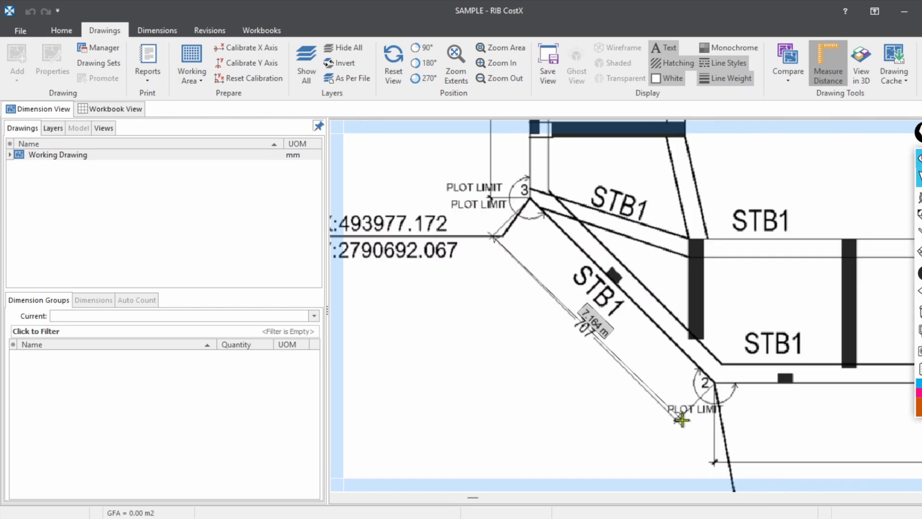
{"action": "scroll", "coordinate": [663, 422], "scroll_direction": "up", "scroll_amount": 5}
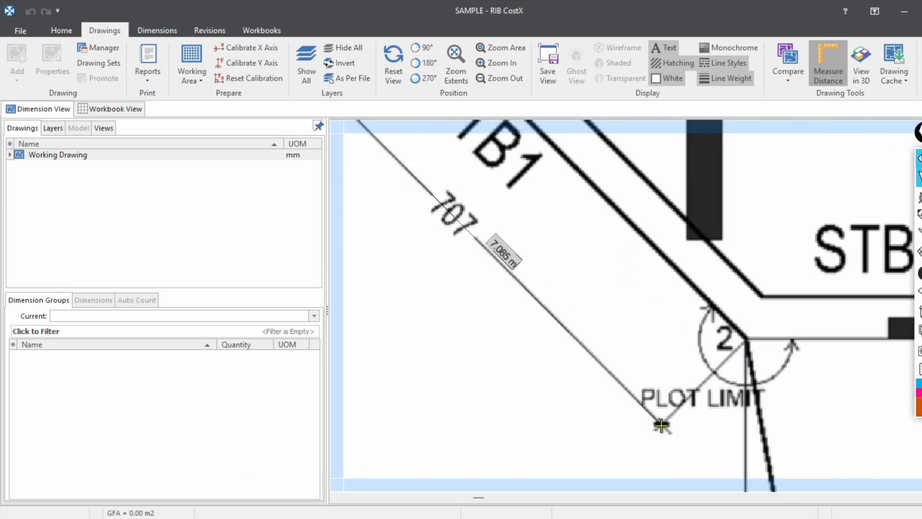
{"action": "scroll", "coordinate": [662, 423], "scroll_direction": "up", "scroll_amount": 2}
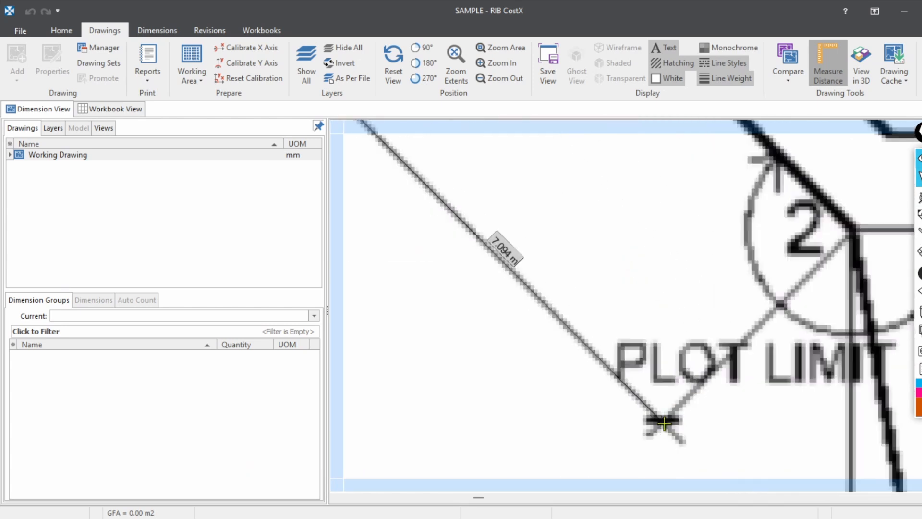
{"action": "scroll", "coordinate": [663, 423], "scroll_direction": "up", "scroll_amount": 1}
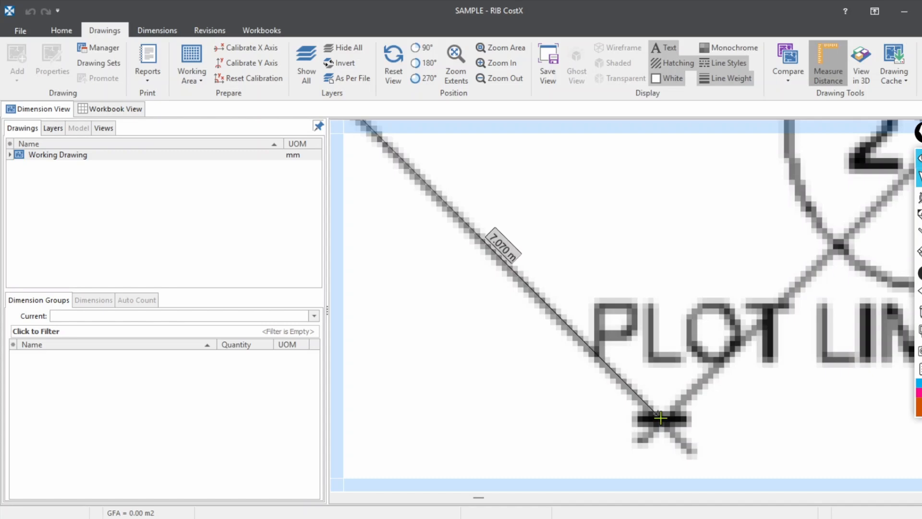
{"action": "scroll", "coordinate": [662, 419], "scroll_direction": "down", "scroll_amount": 2}
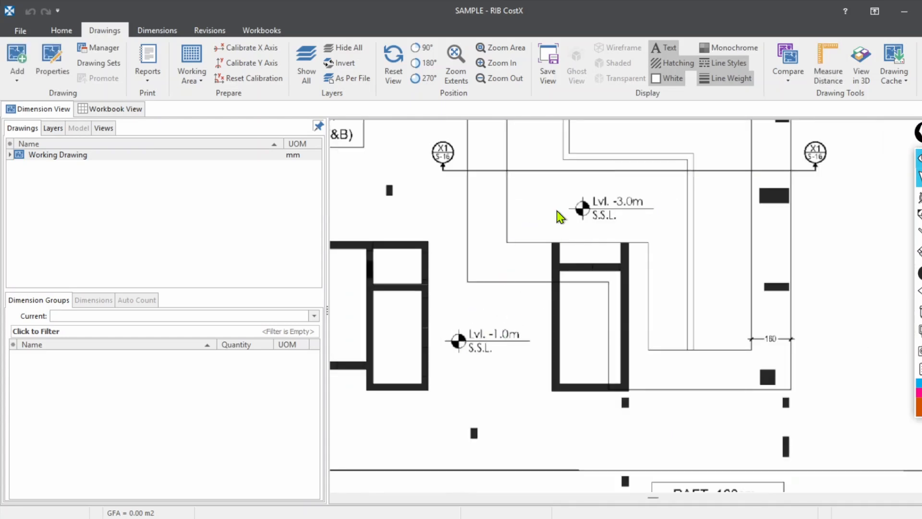
Locate the X1 section marks across the -3.0m level area, and switch to Working Drawing.pdf in Acrobat to view Section X1-X1.
{"action": "scroll", "coordinate": [651, 226], "scroll_direction": "down", "scroll_amount": 2}
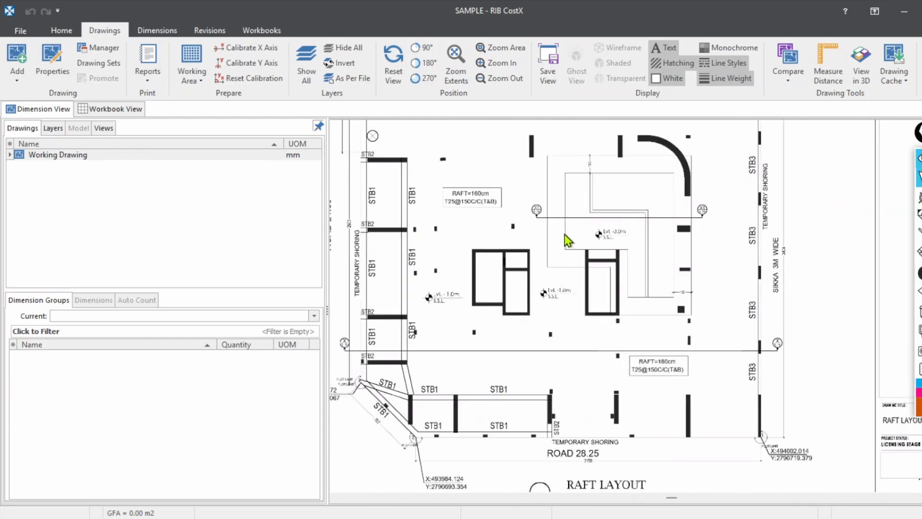
{"action": "scroll", "coordinate": [568, 241], "scroll_direction": "up", "scroll_amount": 2}
{"action": "scroll", "coordinate": [532, 221], "scroll_direction": "up", "scroll_amount": 2}
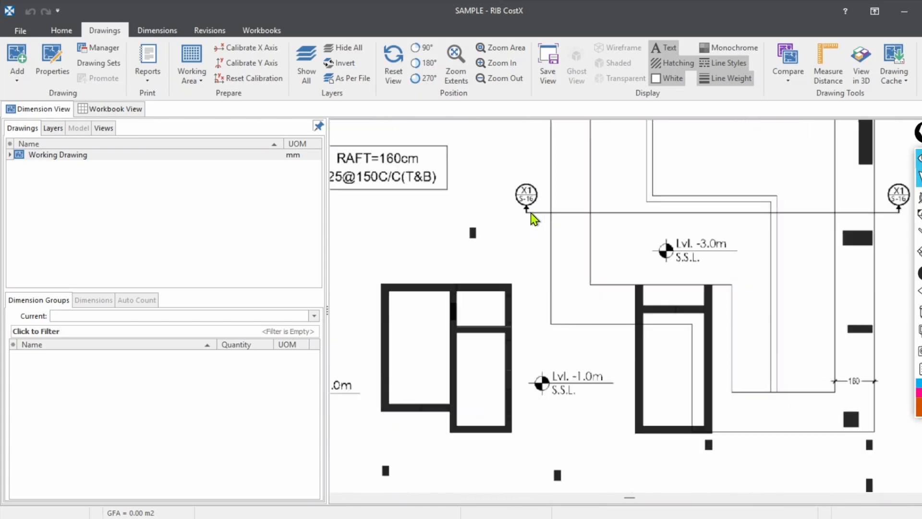
{"action": "scroll", "coordinate": [483, 211], "scroll_direction": "down", "scroll_amount": 2}
{"action": "scroll", "coordinate": [740, 192], "scroll_direction": "up", "scroll_amount": 2}
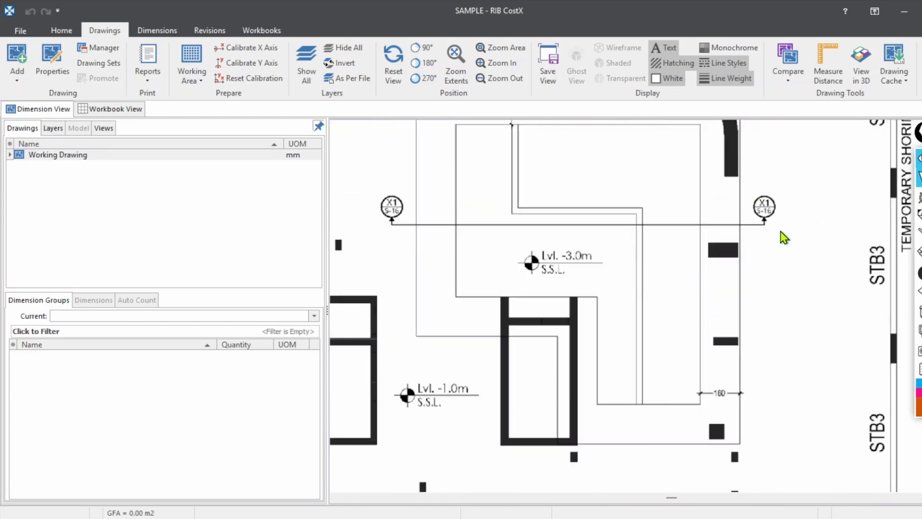
{"action": "key", "text": "alt+Tab"}
{"action": "scroll", "coordinate": [224, 352], "scroll_direction": "up", "scroll_amount": 4, "text": "ctrl"}
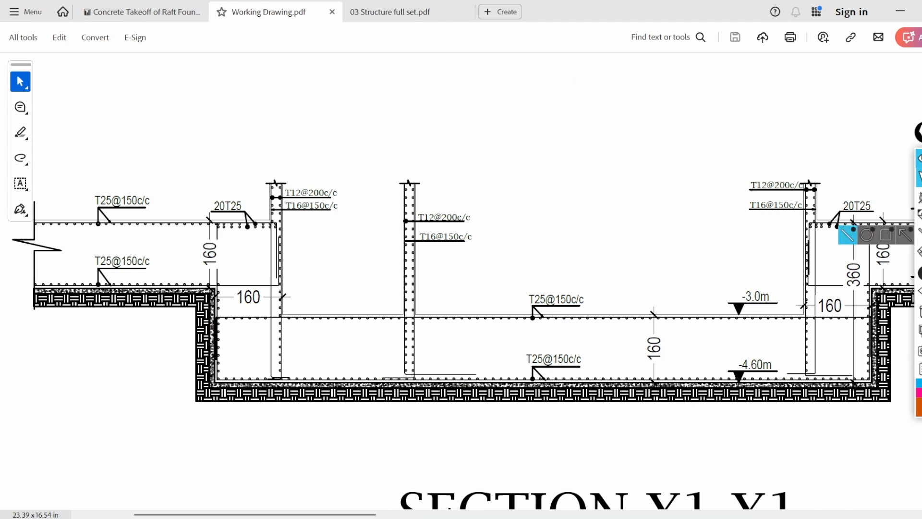
Highlight the 160 thickness dimensions of the upper raft, the sunken raft and its side walls on Section X1-X1 with the on-screen highlighter.
{"action": "left_click", "coordinate": [919, 214]}
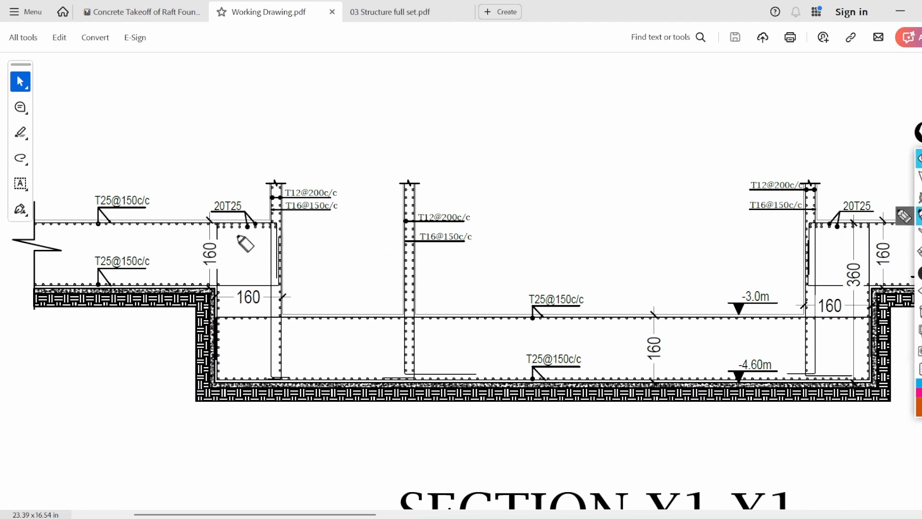
{"action": "mouse_move", "coordinate": [211, 236]}
{"action": "left_mouse_down"}
{"action": "mouse_move", "coordinate": [208, 269]}
{"action": "mouse_move", "coordinate": [222, 247]}
{"action": "left_mouse_up"}
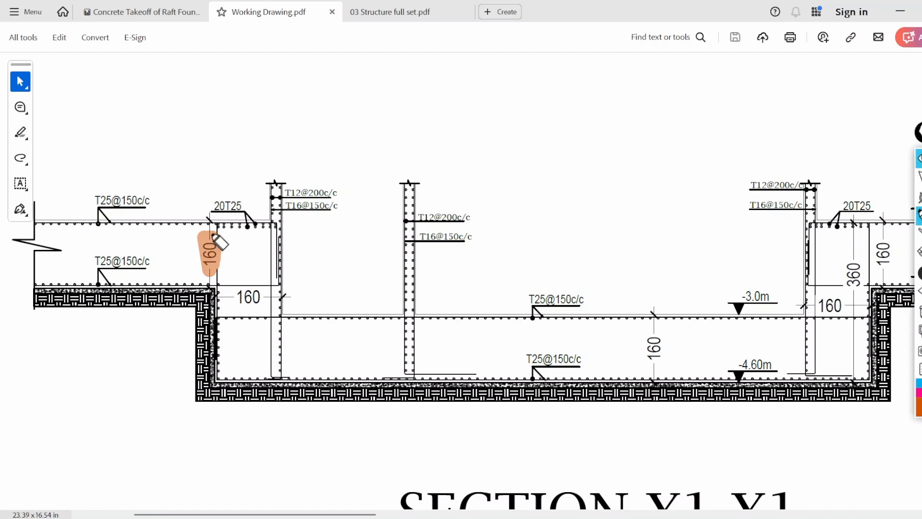
{"action": "left_click_drag", "start_coordinate": [654, 326], "coordinate": [648, 369]}
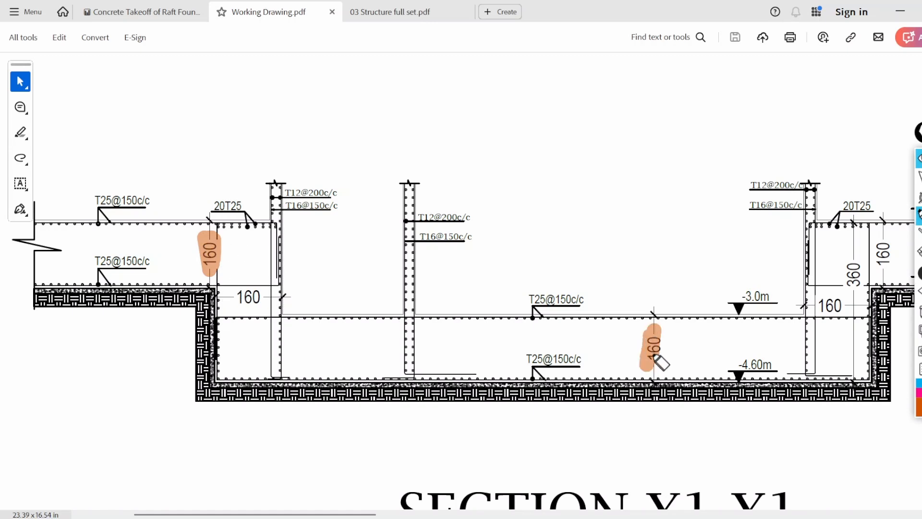
{"action": "mouse_move", "coordinate": [225, 295]}
{"action": "left_mouse_down"}
{"action": "mouse_move", "coordinate": [310, 305]}
{"action": "mouse_move", "coordinate": [262, 300]}
{"action": "left_mouse_up"}
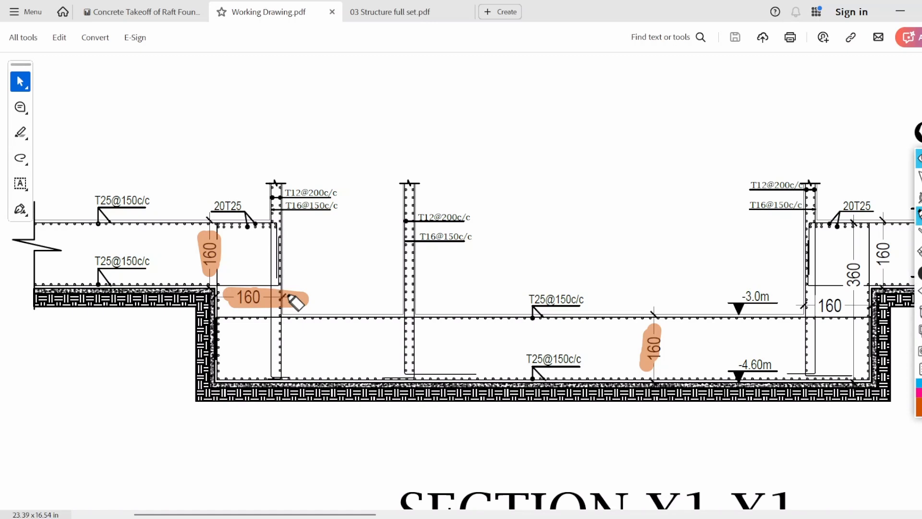
{"action": "left_click_drag", "start_coordinate": [812, 304], "coordinate": [846, 305]}
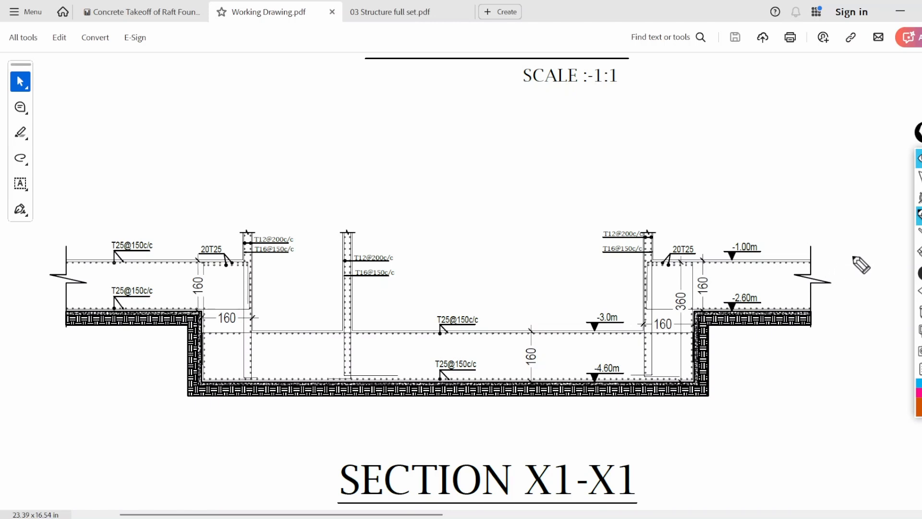
Outline the upper raft slabs on both sides of the pit in Section X1-X1 in orange with the on-screen pen.
{"action": "mouse_move", "coordinate": [859, 255]}
{"action": "left_mouse_down"}
{"action": "mouse_move", "coordinate": [694, 262]}
{"action": "mouse_move", "coordinate": [688, 316]}
{"action": "mouse_move", "coordinate": [841, 307]}
{"action": "left_mouse_up"}
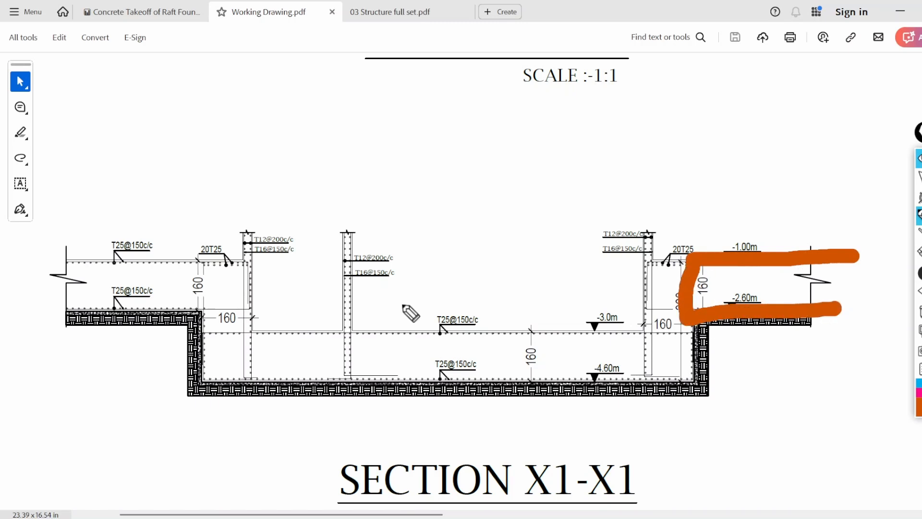
{"action": "mouse_move", "coordinate": [23, 250]}
{"action": "left_mouse_down"}
{"action": "mouse_move", "coordinate": [191, 260]}
{"action": "mouse_move", "coordinate": [198, 288]}
{"action": "mouse_move", "coordinate": [195, 310]}
{"action": "mouse_move", "coordinate": [37, 308]}
{"action": "left_mouse_up"}
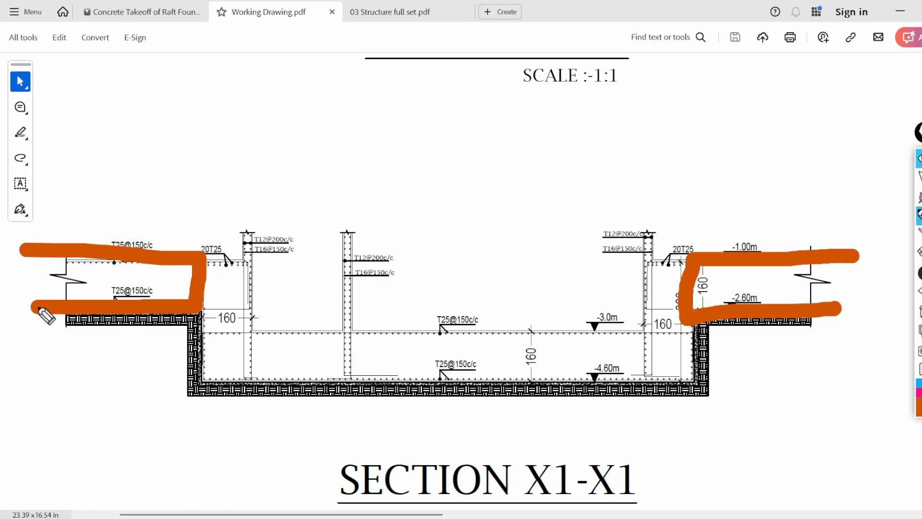
{"action": "mouse_move", "coordinate": [250, 330]}
{"action": "left_mouse_down"}
{"action": "mouse_move", "coordinate": [256, 389]}
{"action": "mouse_move", "coordinate": [252, 331]}
{"action": "mouse_move", "coordinate": [428, 340]}
{"action": "mouse_move", "coordinate": [643, 332]}
{"action": "mouse_move", "coordinate": [643, 369]}
{"action": "mouse_move", "coordinate": [476, 393]}
{"action": "mouse_move", "coordinate": [265, 389]}
{"action": "mouse_move", "coordinate": [268, 373]}
{"action": "left_mouse_up"}
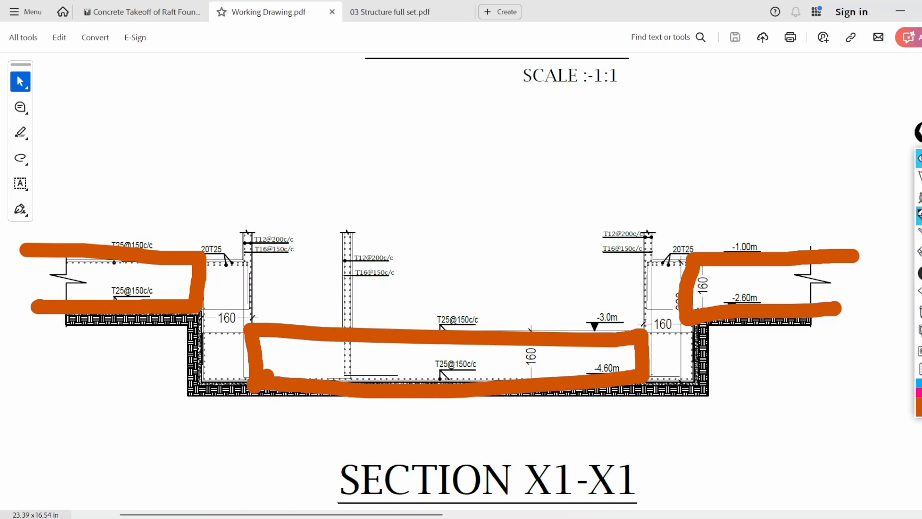
{"action": "key", "text": "ctrl+z"}
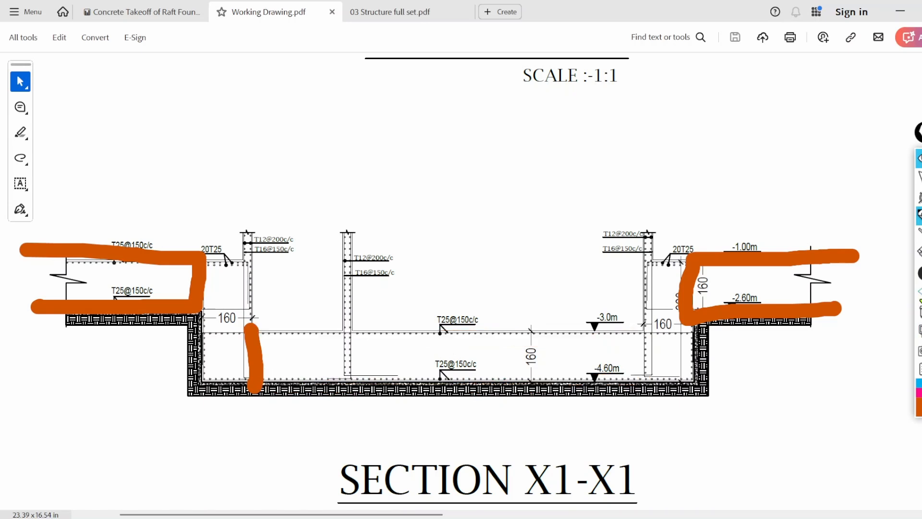
{"action": "left_click", "coordinate": [919, 297]}
Outline the sunken raft slab between -3.0m and -4.60m in Section X1-X1 in magenta.
{"action": "left_click", "coordinate": [918, 405]}
{"action": "left_click", "coordinate": [896, 336]}
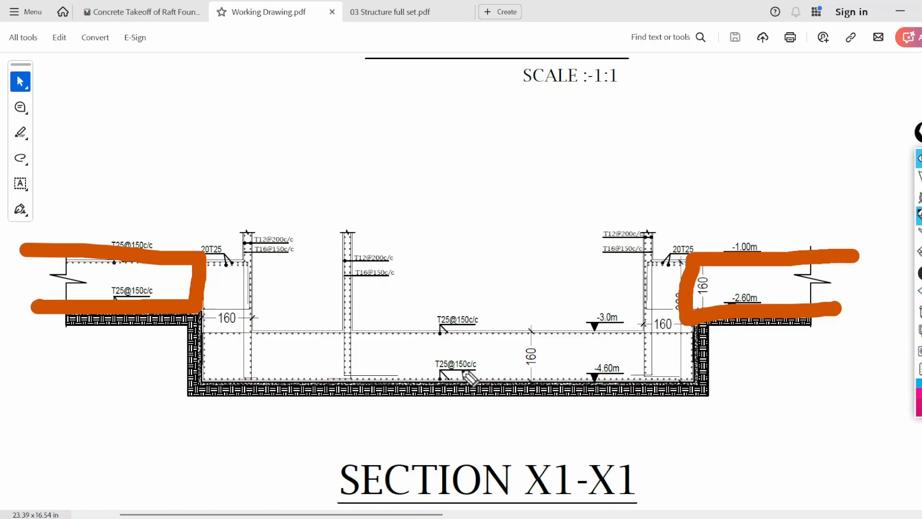
{"action": "mouse_move", "coordinate": [250, 370]}
{"action": "left_mouse_down"}
{"action": "mouse_move", "coordinate": [251, 345]}
{"action": "mouse_move", "coordinate": [552, 336]}
{"action": "mouse_move", "coordinate": [644, 344]}
{"action": "mouse_move", "coordinate": [632, 371]}
{"action": "mouse_move", "coordinate": [263, 376]}
{"action": "left_mouse_up"}
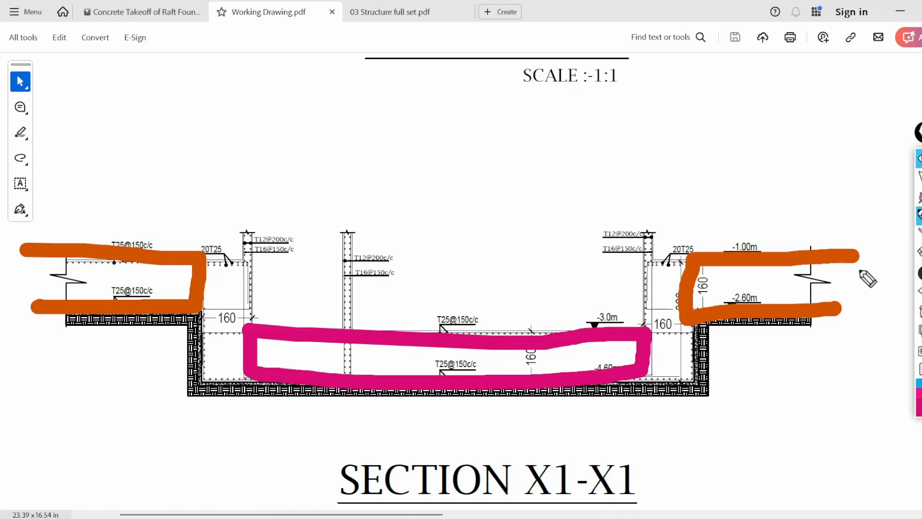
Open the colour choices of the on-screen pen.
{"action": "left_click", "coordinate": [918, 408]}
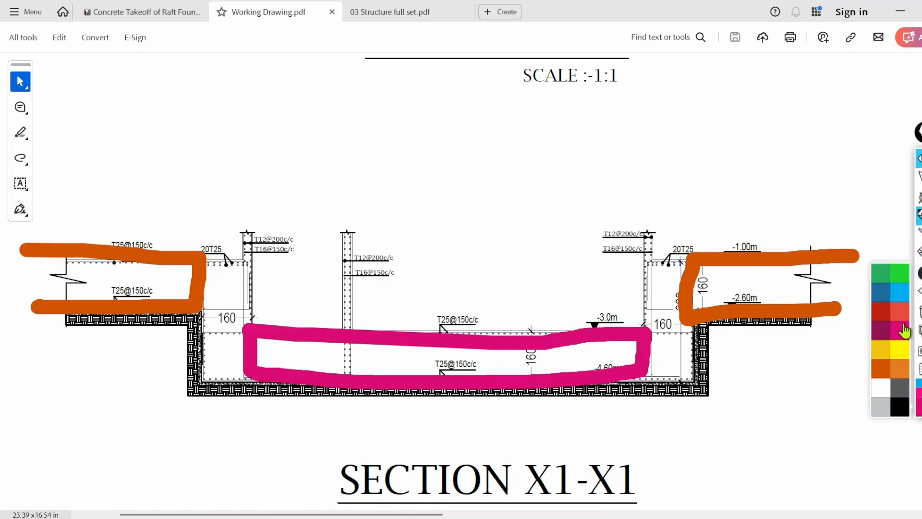